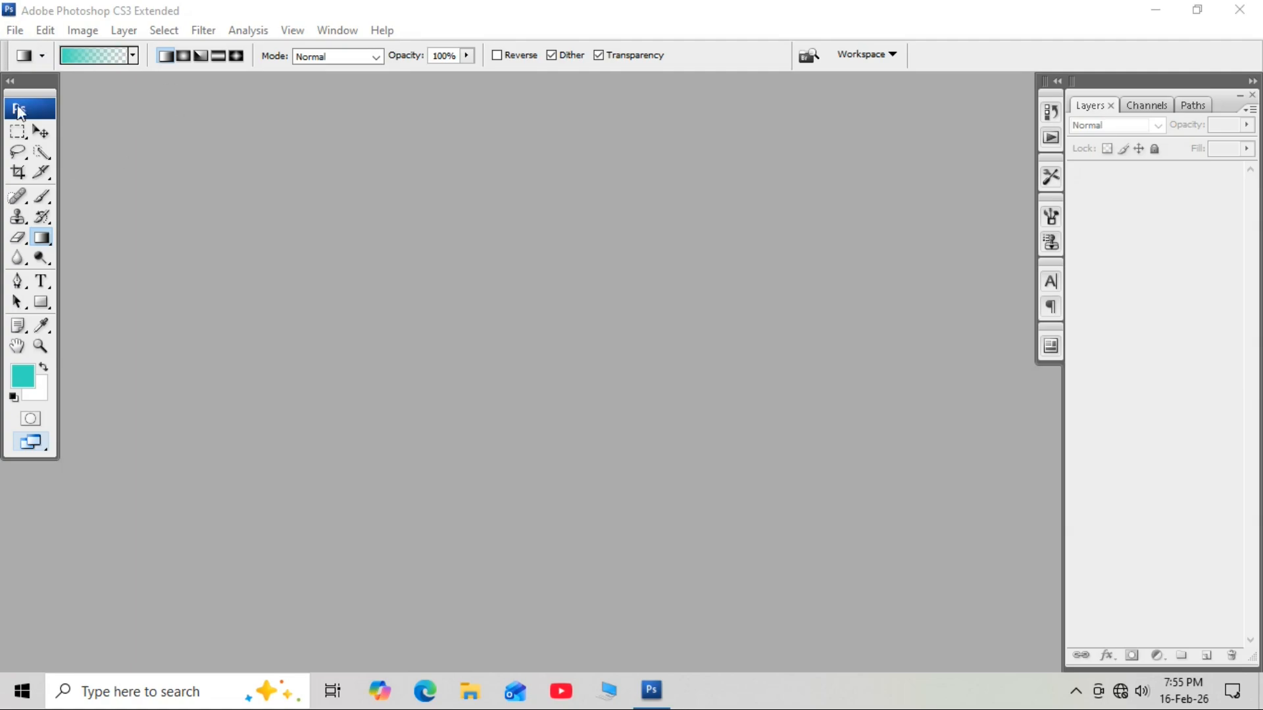
# Start a new document using the U.S. Paper preset in Letter size
pyautogui.click(13, 30)
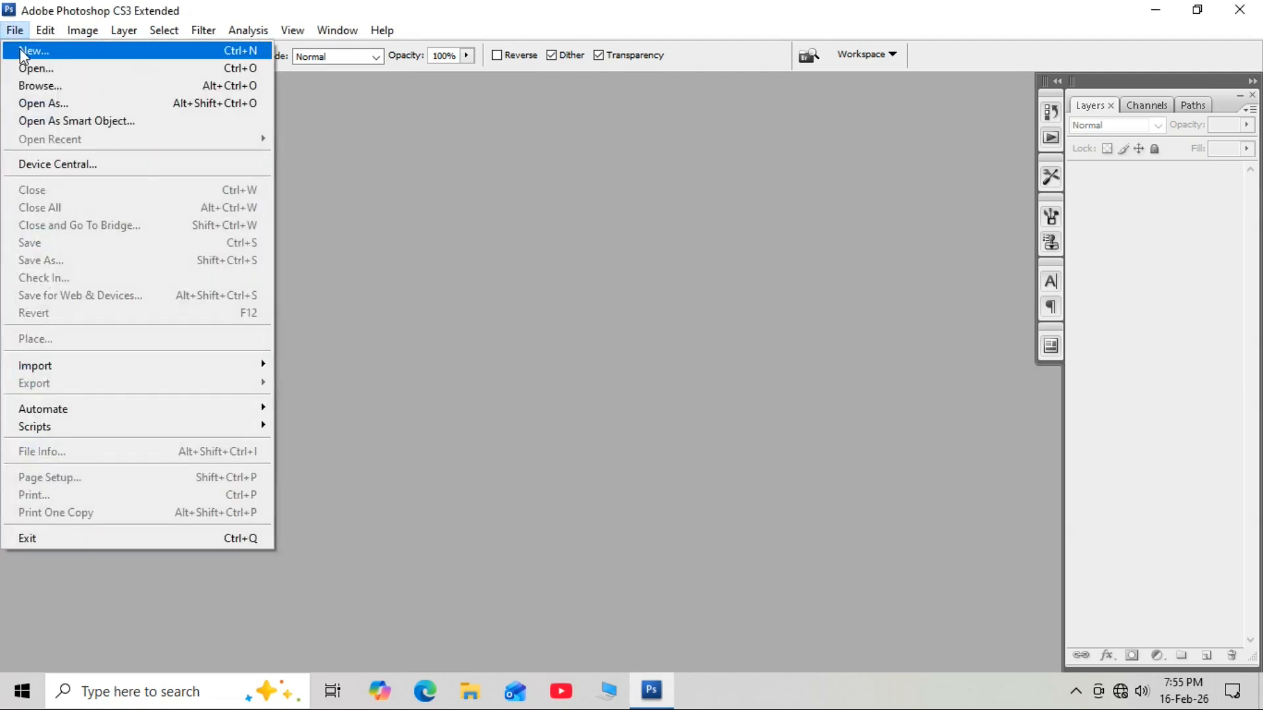
pyautogui.click(27, 56)
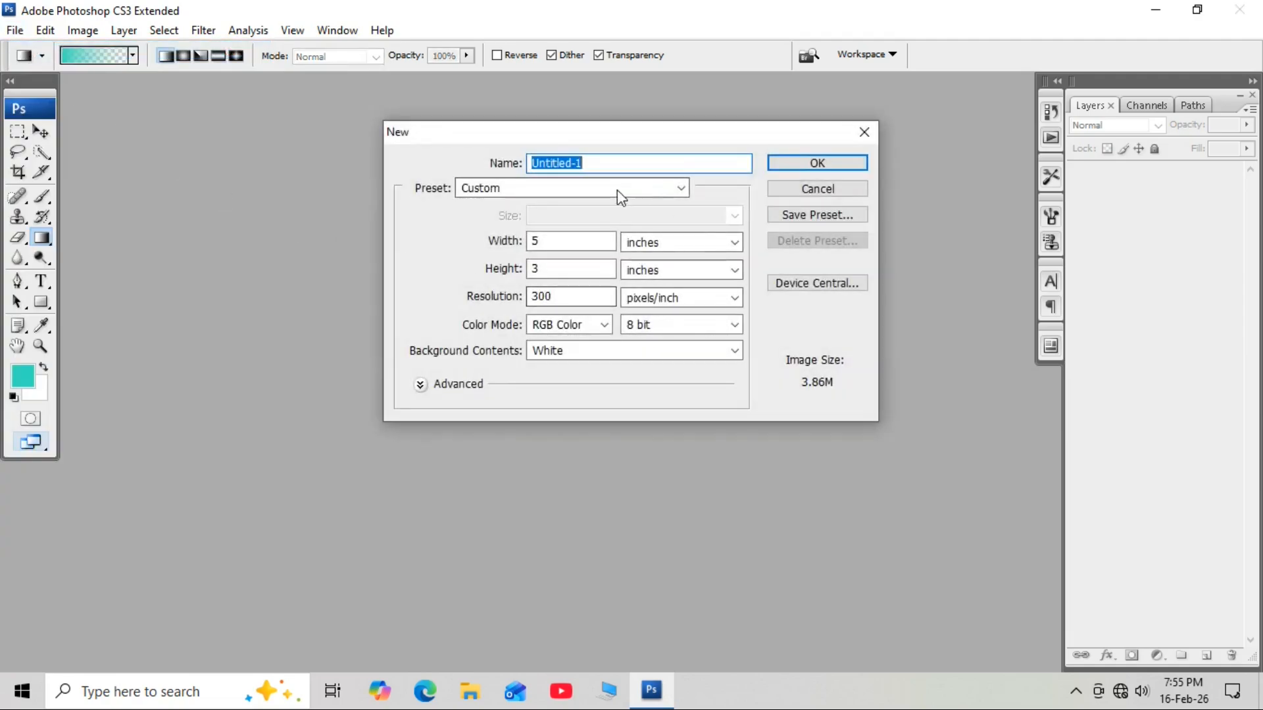
pyautogui.click(526, 196)
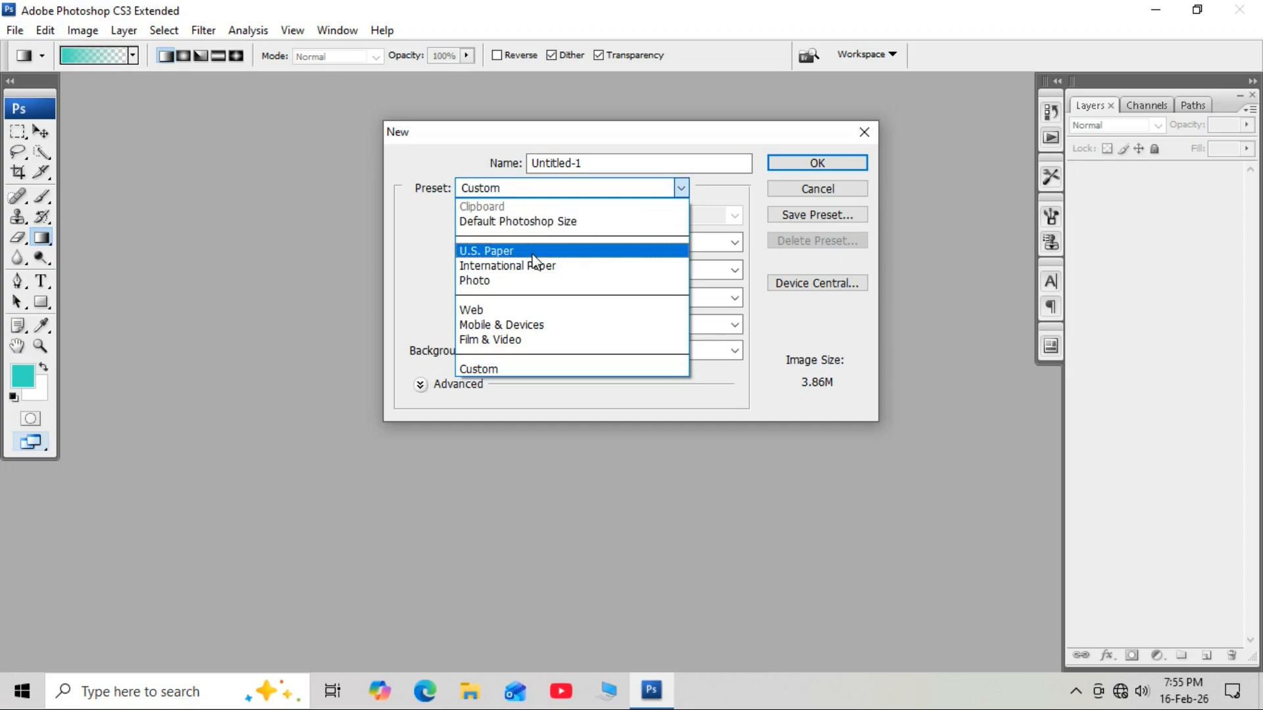
pyautogui.click(533, 251)
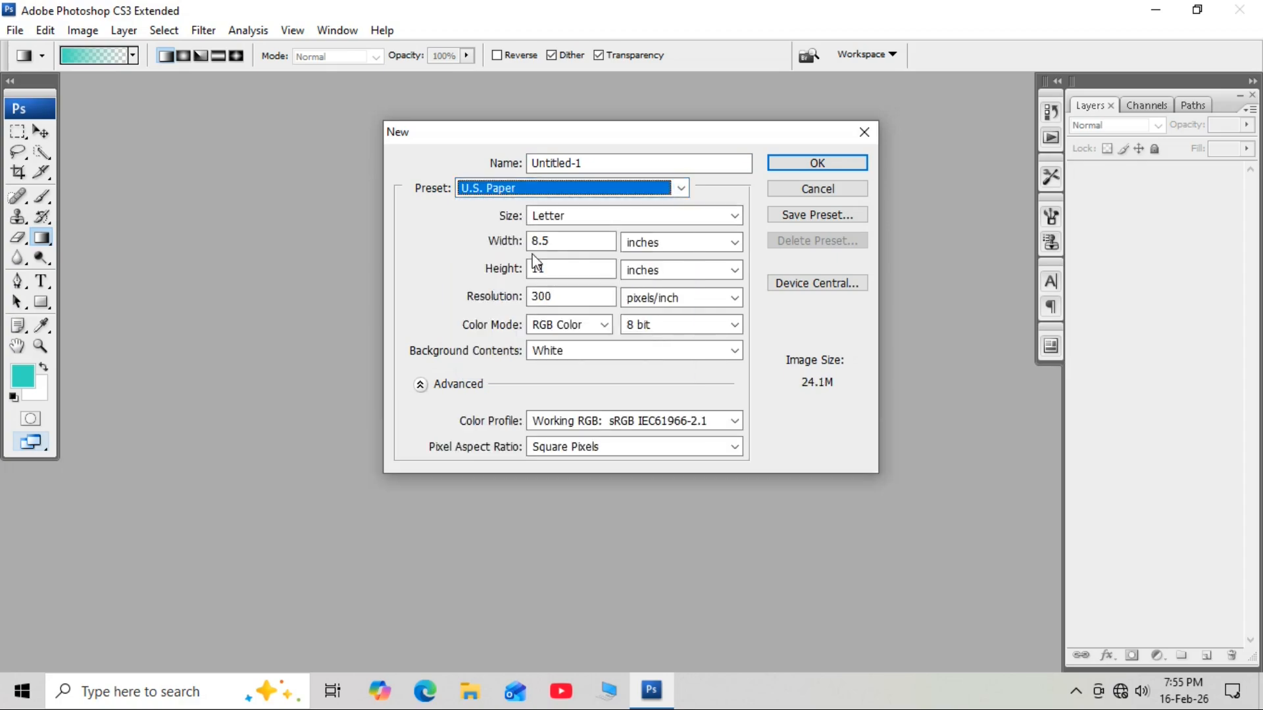
pyautogui.click(578, 217)
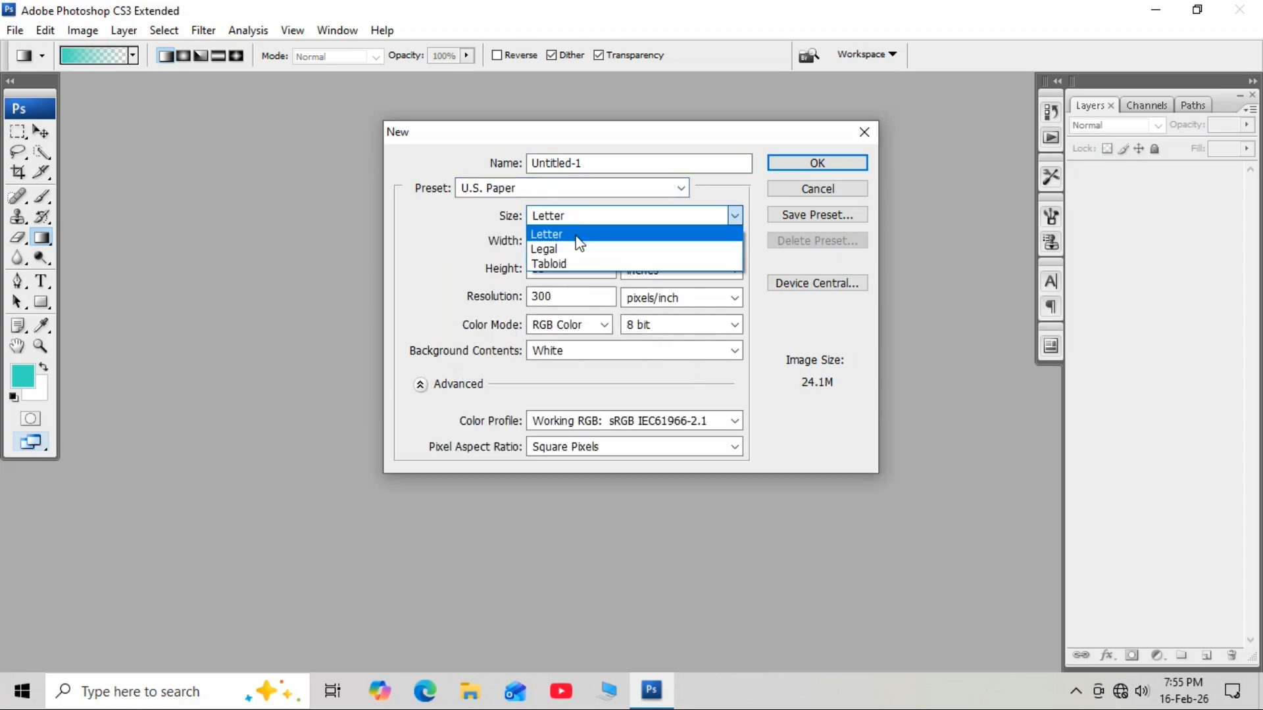
pyautogui.click(577, 236)
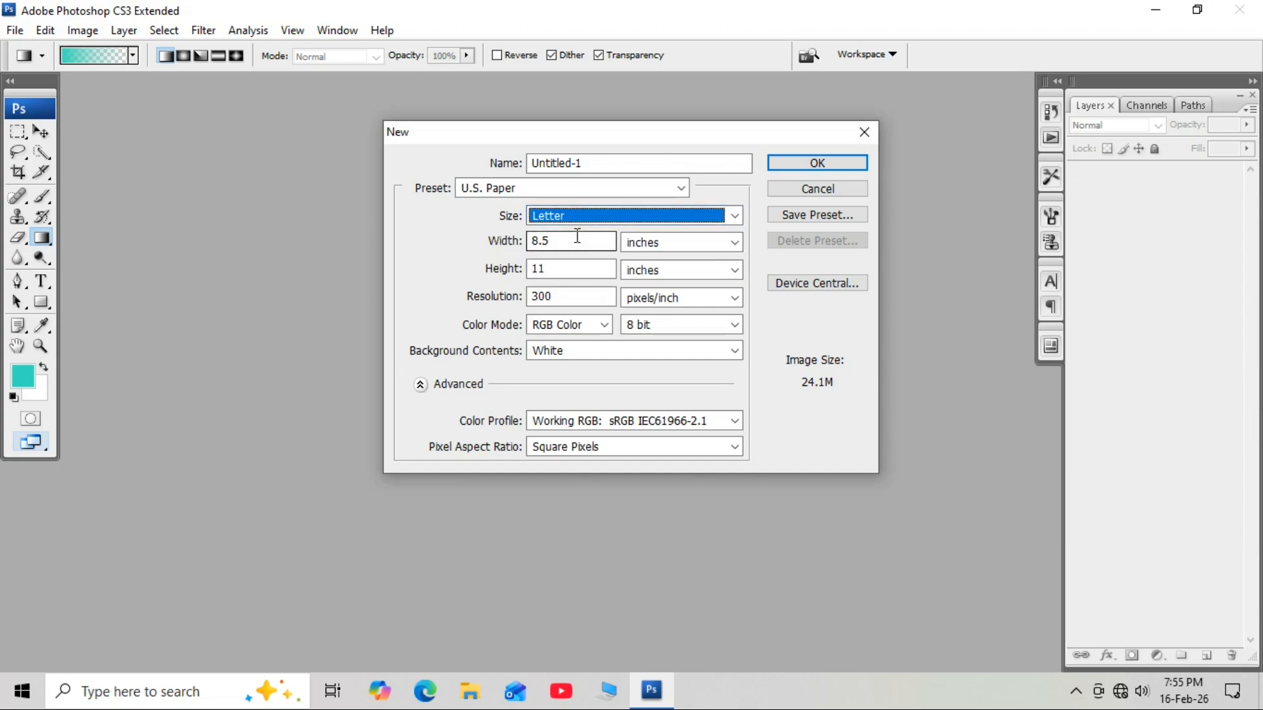
# Set the new document's resolution to 250 pixels/inch and create it
pyautogui.click(563, 298)
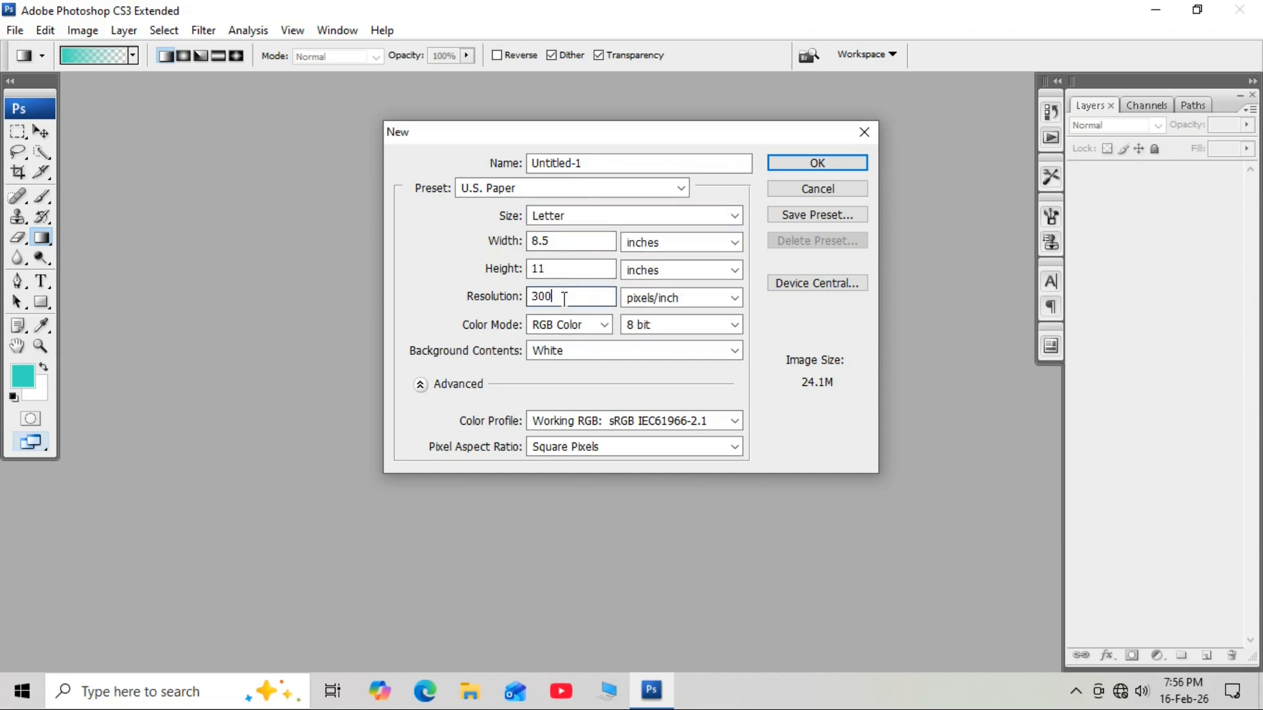
pyautogui.moveTo(563, 298); pyautogui.dragTo(509, 299)
pyautogui.press('BackSpace')
pyautogui.write('250')
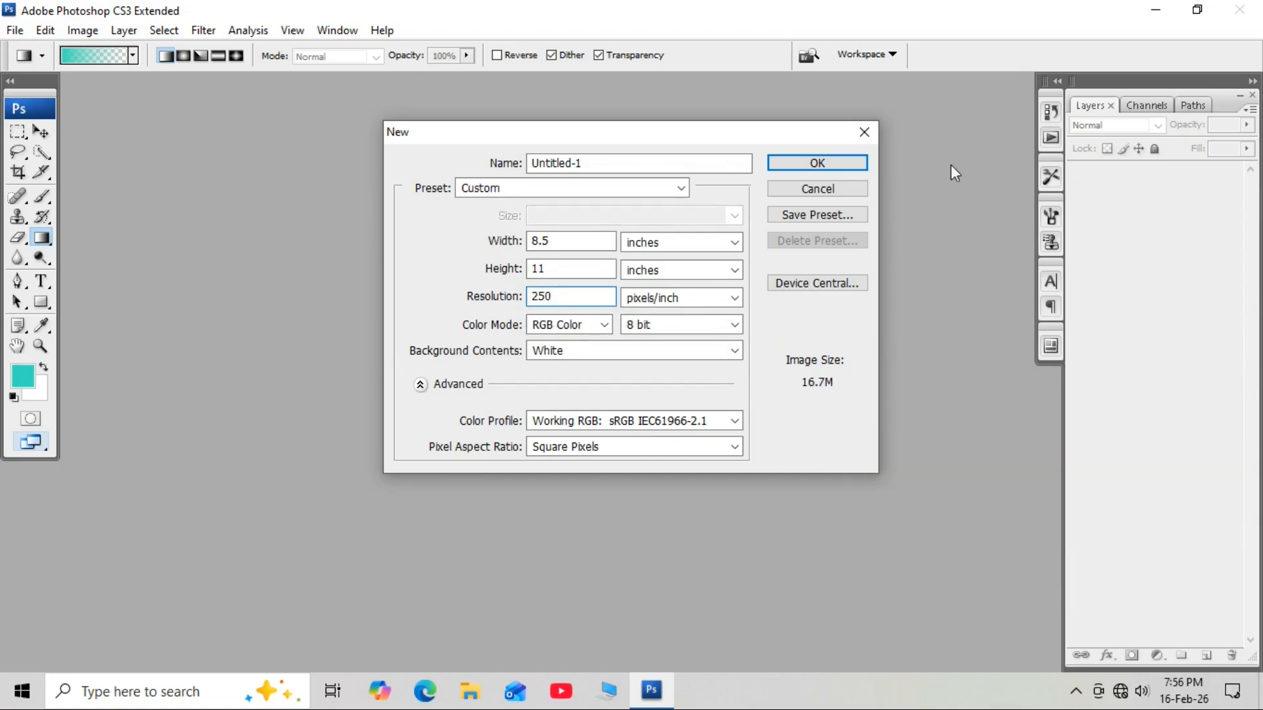
pyautogui.click(817, 163)
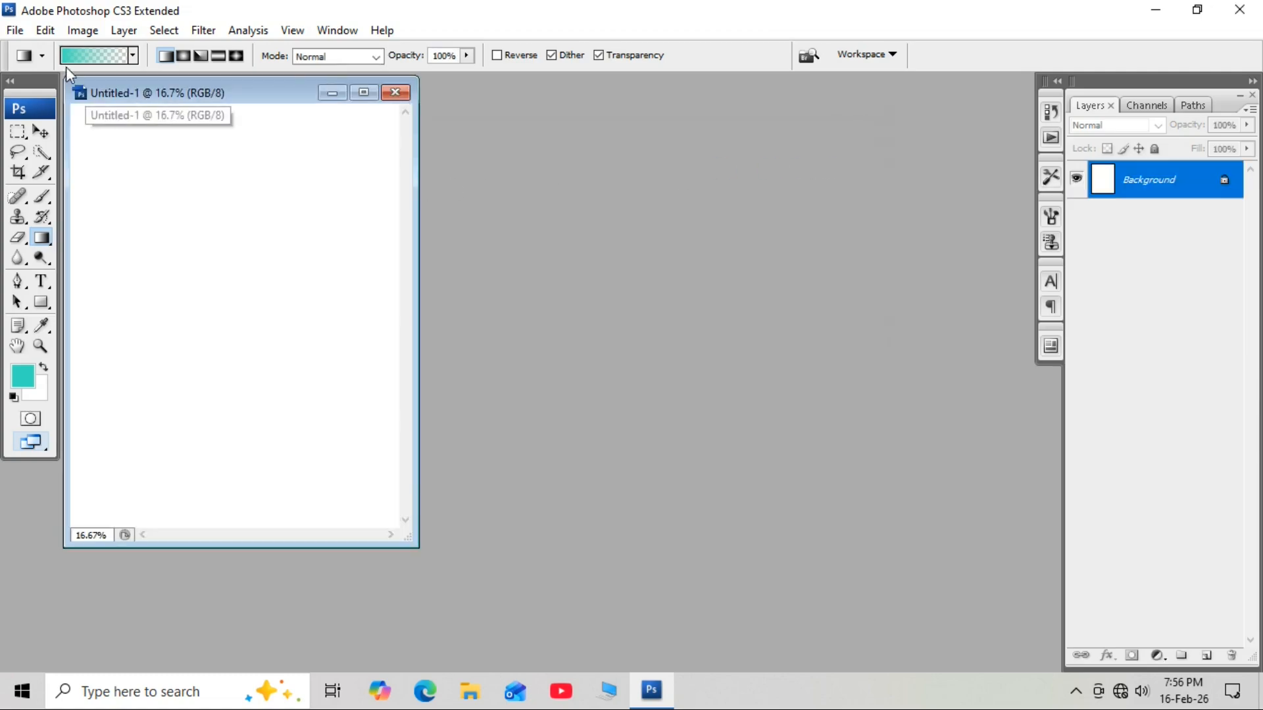
# Start opening an existing image file
pyautogui.click(14, 31)
pyautogui.click(33, 69)
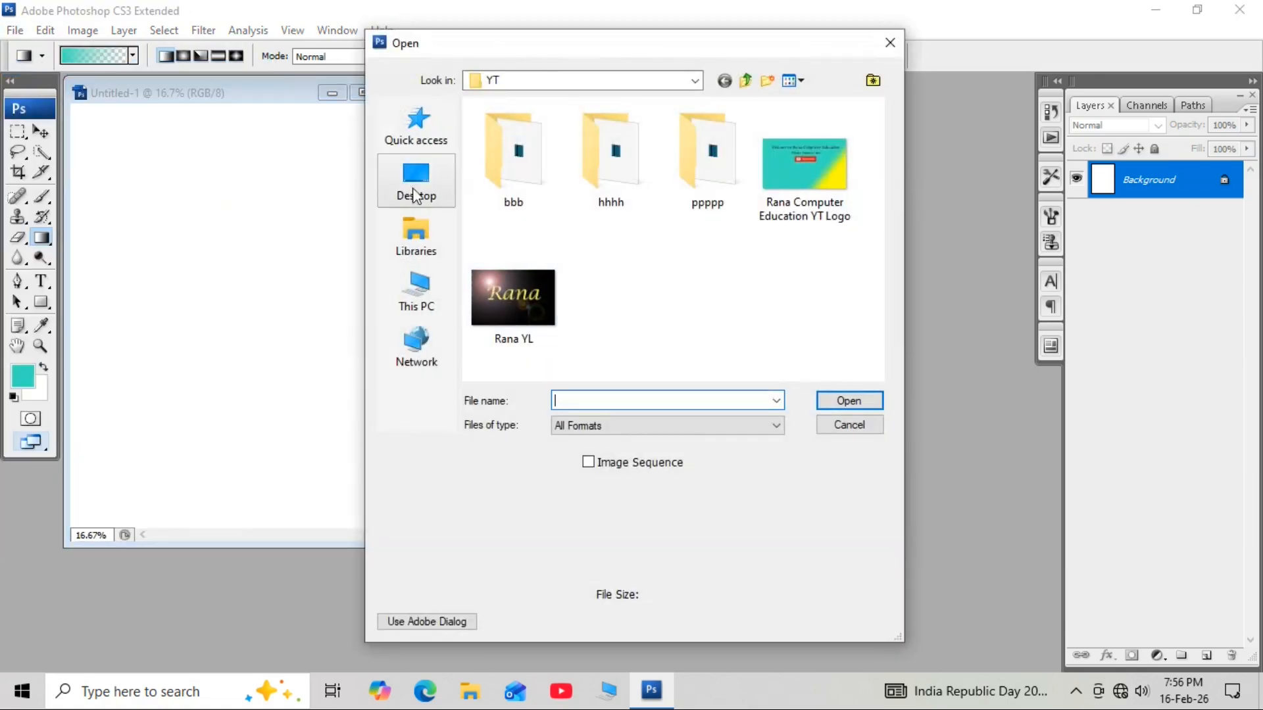
pyautogui.click(416, 176)
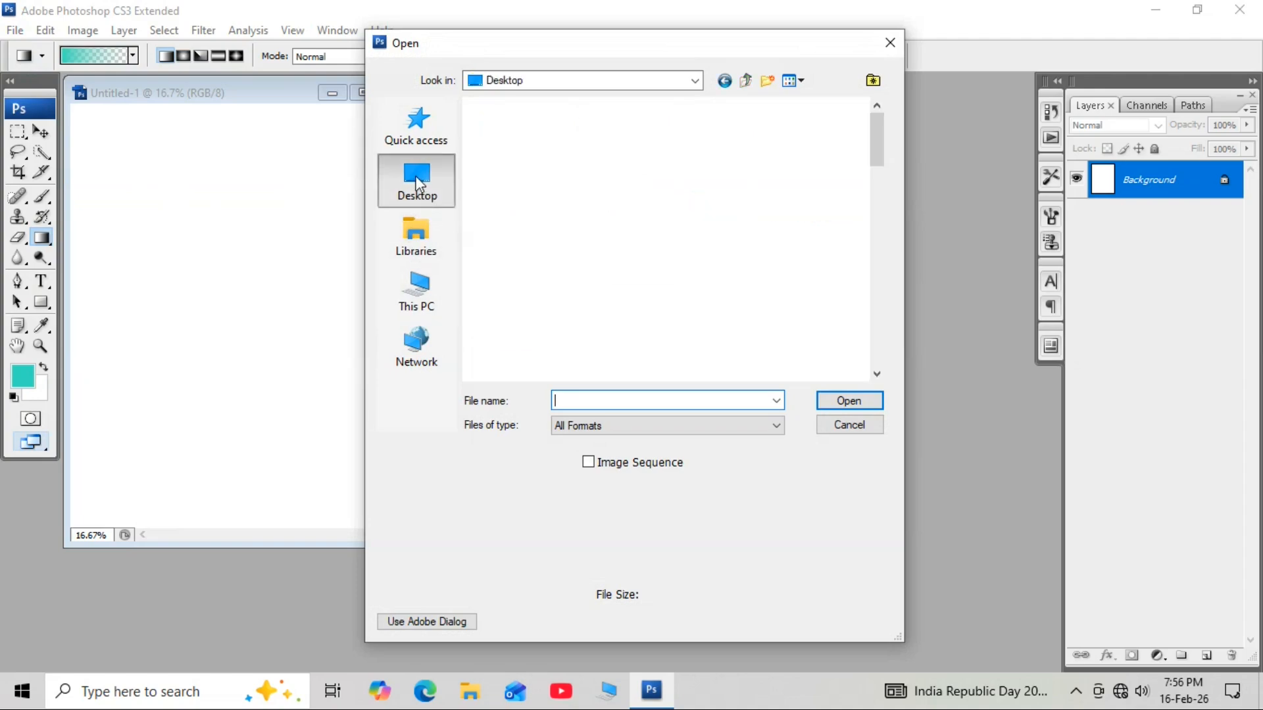
pyautogui.moveTo(881, 163); pyautogui.dragTo(863, 271)
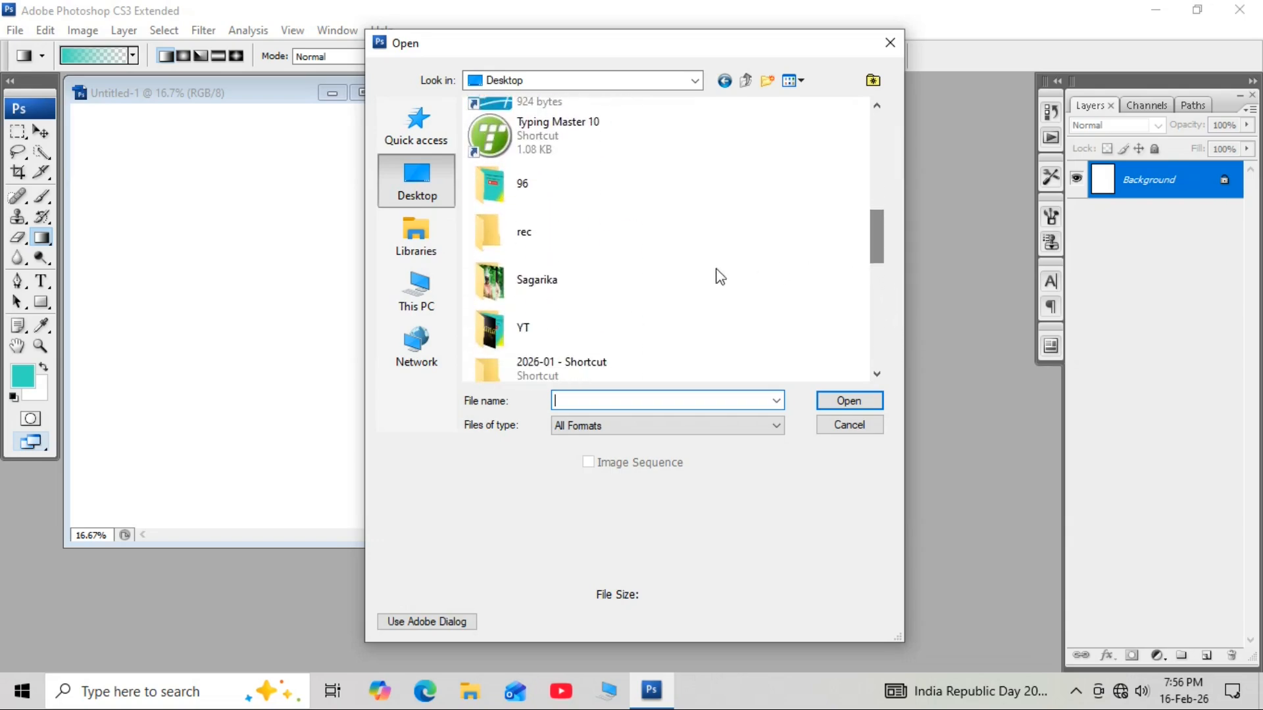
pyautogui.click(536, 293)
pyautogui.click(822, 400)
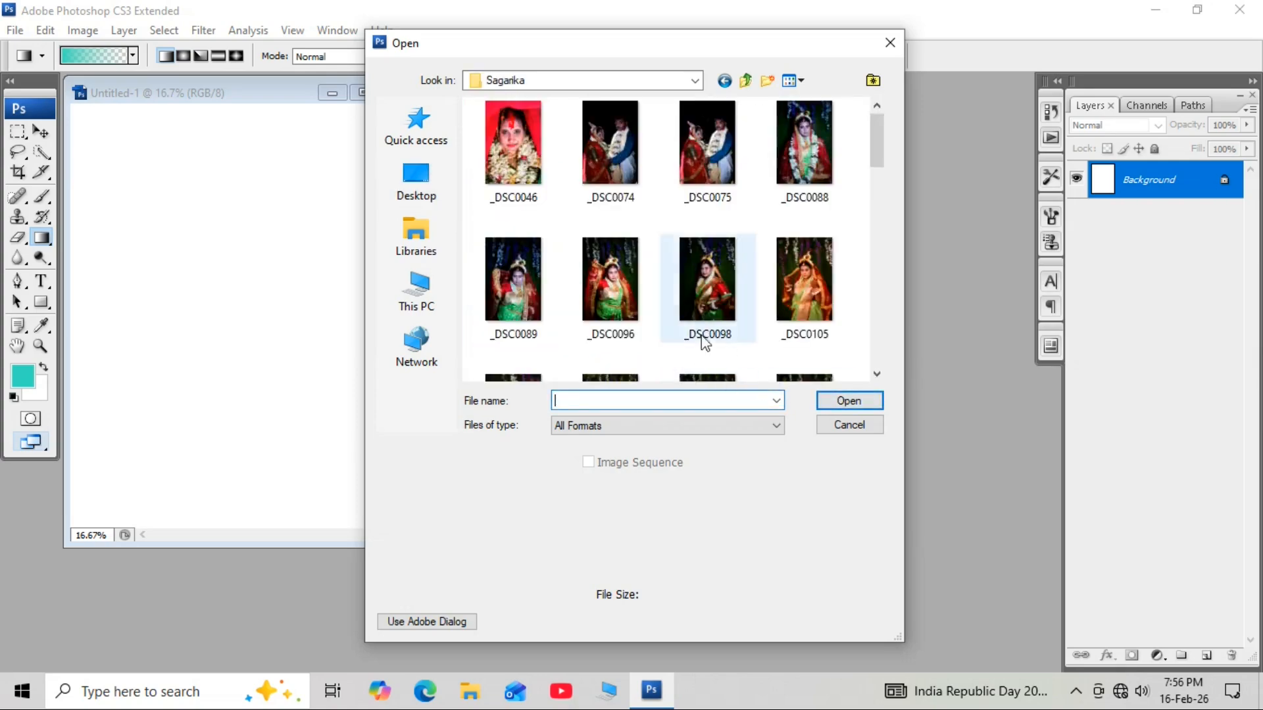
pyautogui.moveTo(874, 140); pyautogui.dragTo(835, 140)
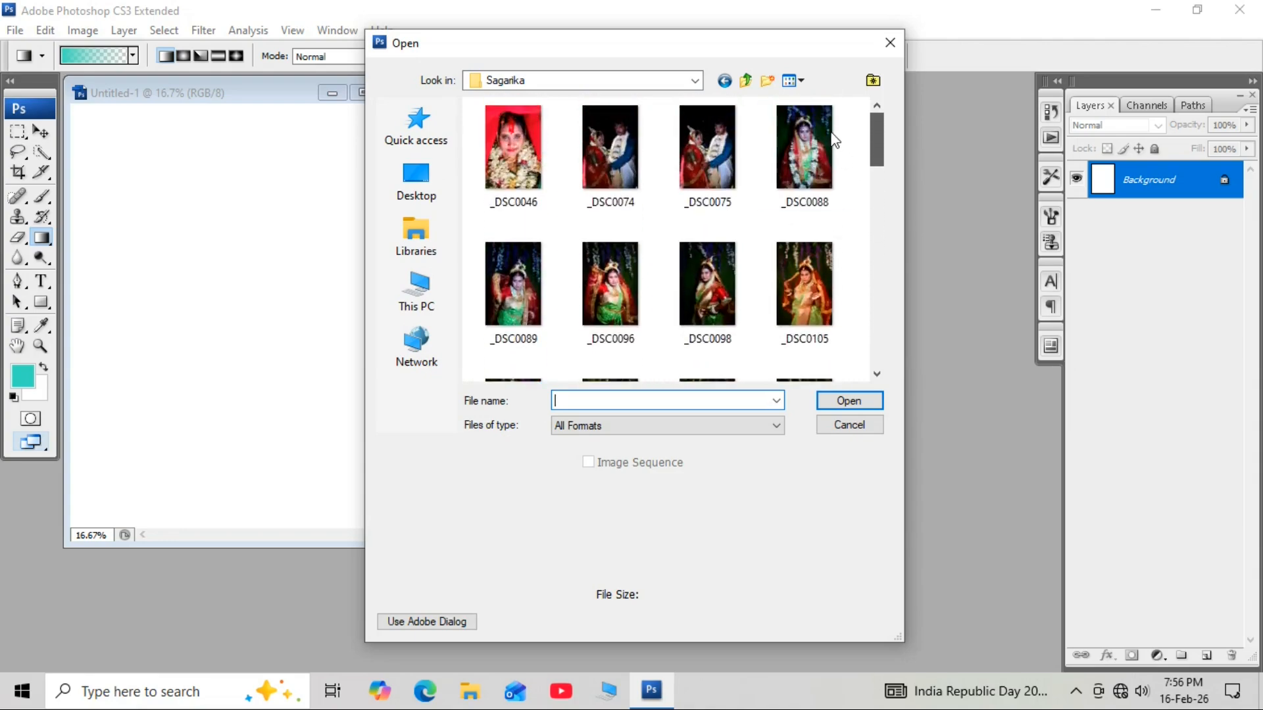
# Browse to the Samples folder inside Adobe Photoshop CS3, under Program Files (x86)\Adobe on Local Disk (C:)
pyautogui.click(417, 290)
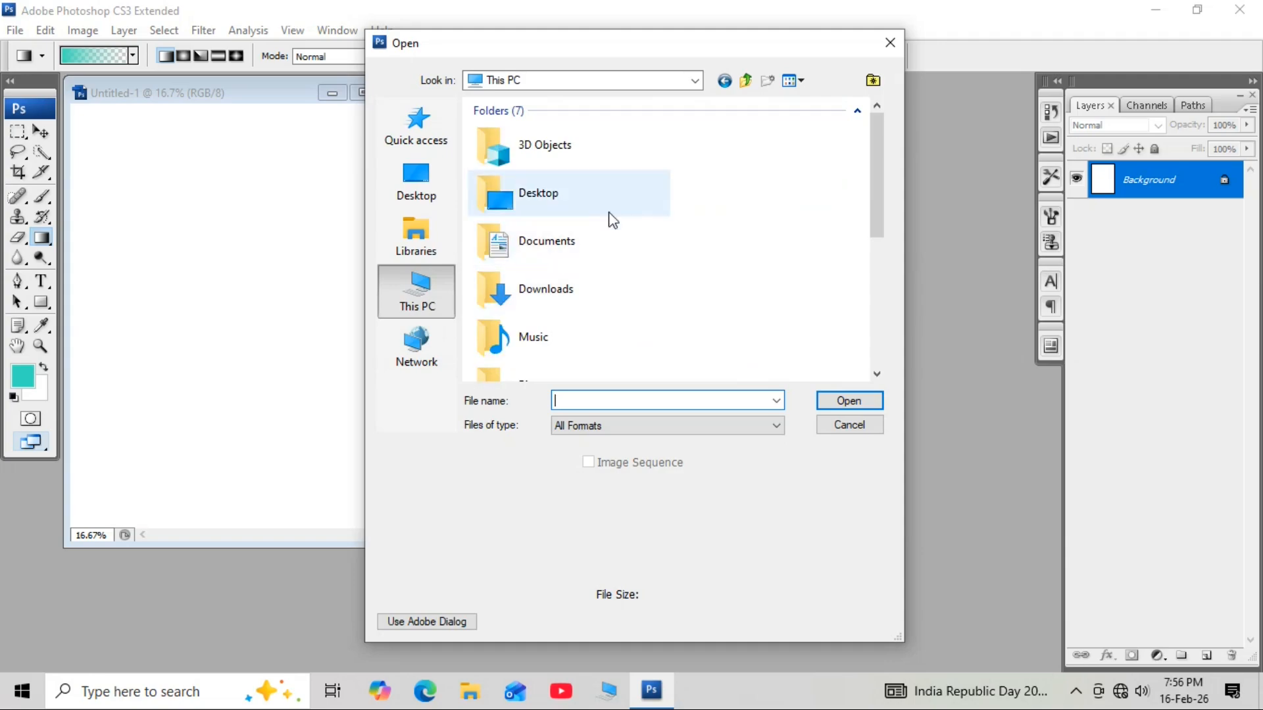
pyautogui.moveTo(874, 199); pyautogui.dragTo(886, 302)
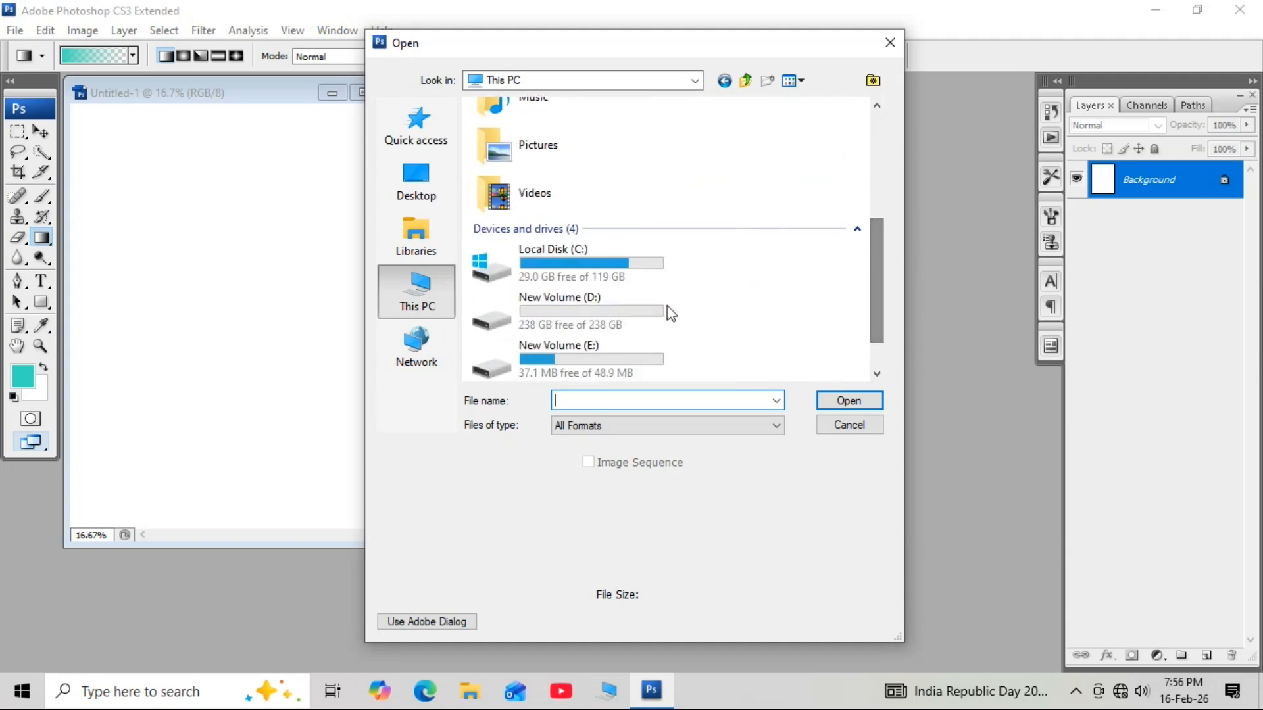
pyautogui.click(612, 266)
pyautogui.click(822, 402)
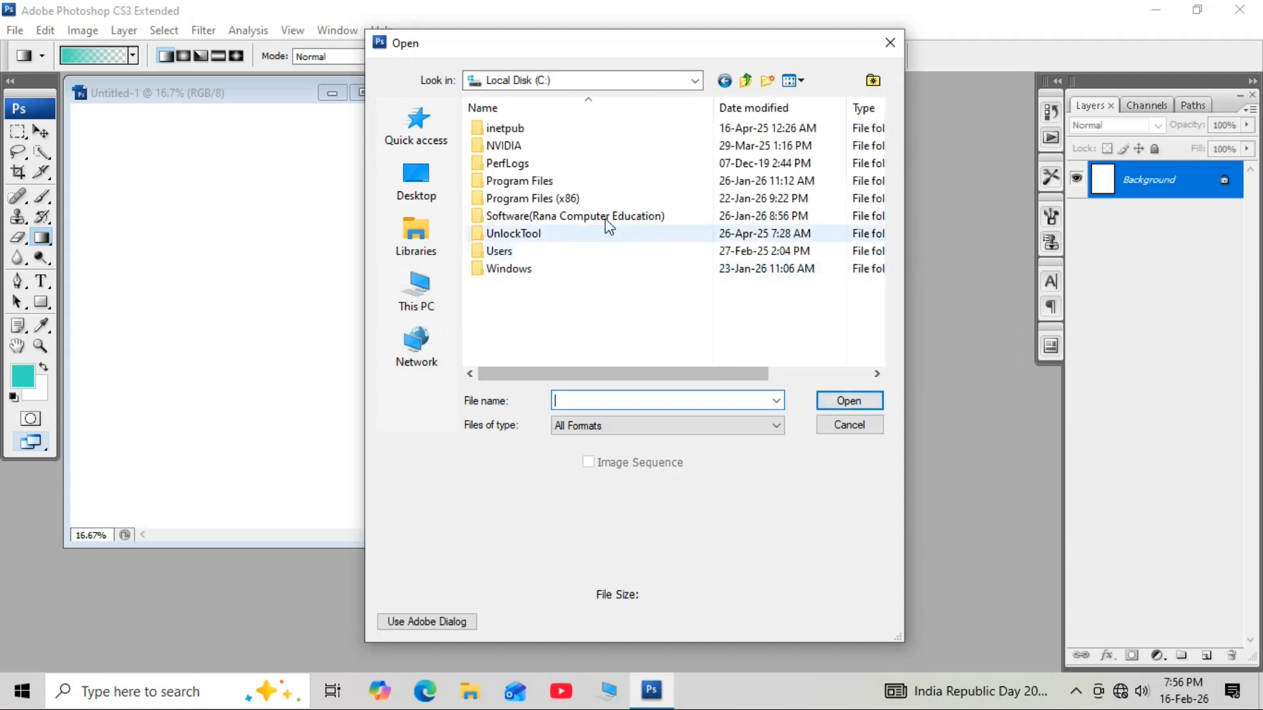
pyautogui.click(578, 198)
pyautogui.click(848, 402)
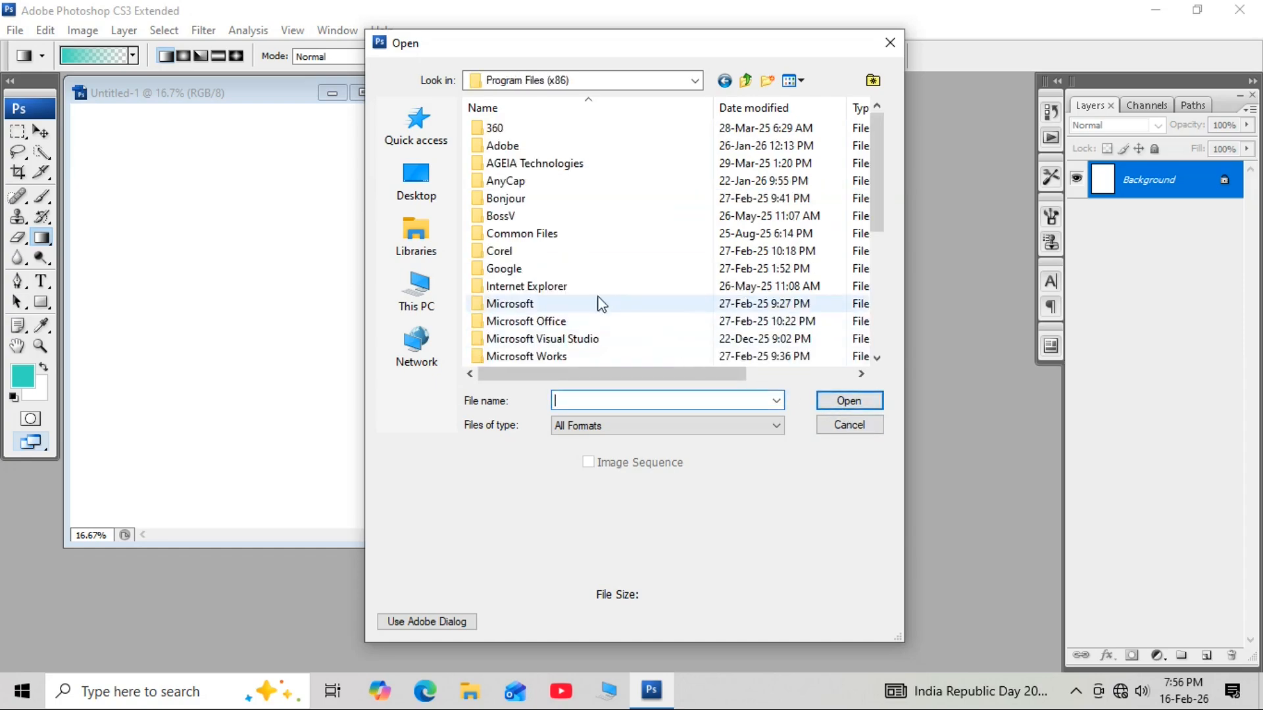
pyautogui.click(521, 146)
pyautogui.click(875, 403)
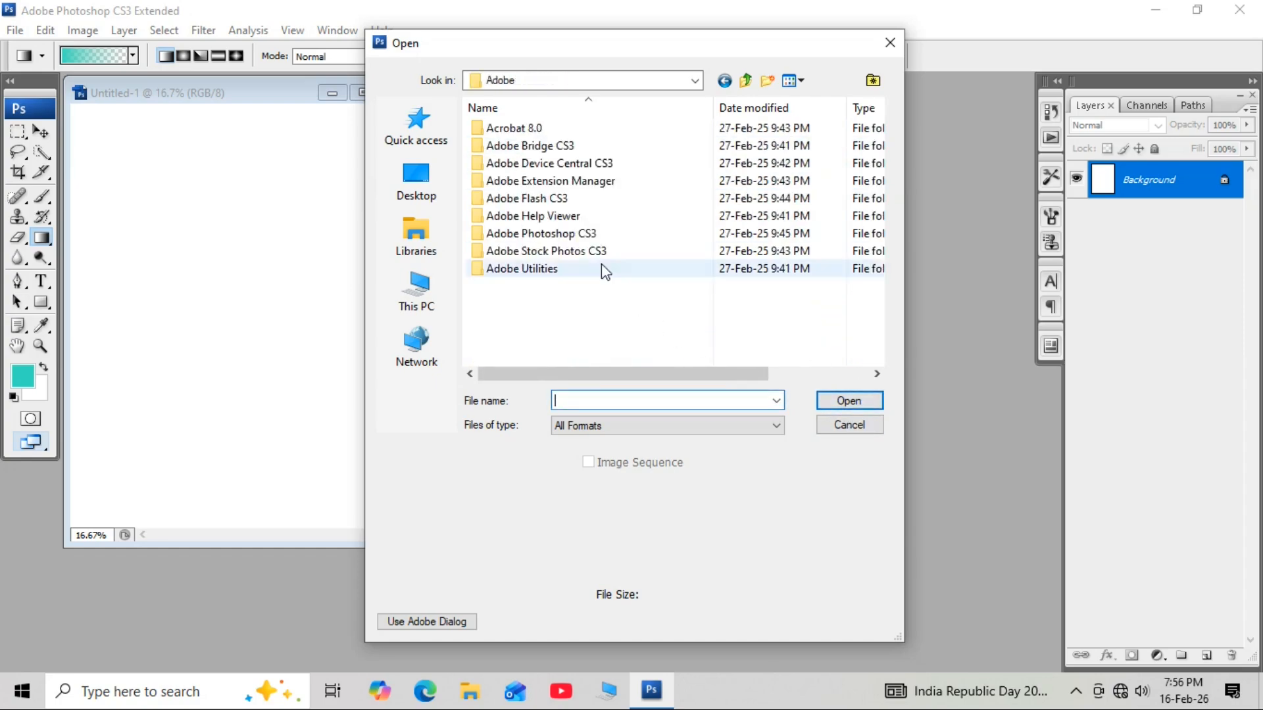
pyautogui.click(601, 233)
pyautogui.click(845, 400)
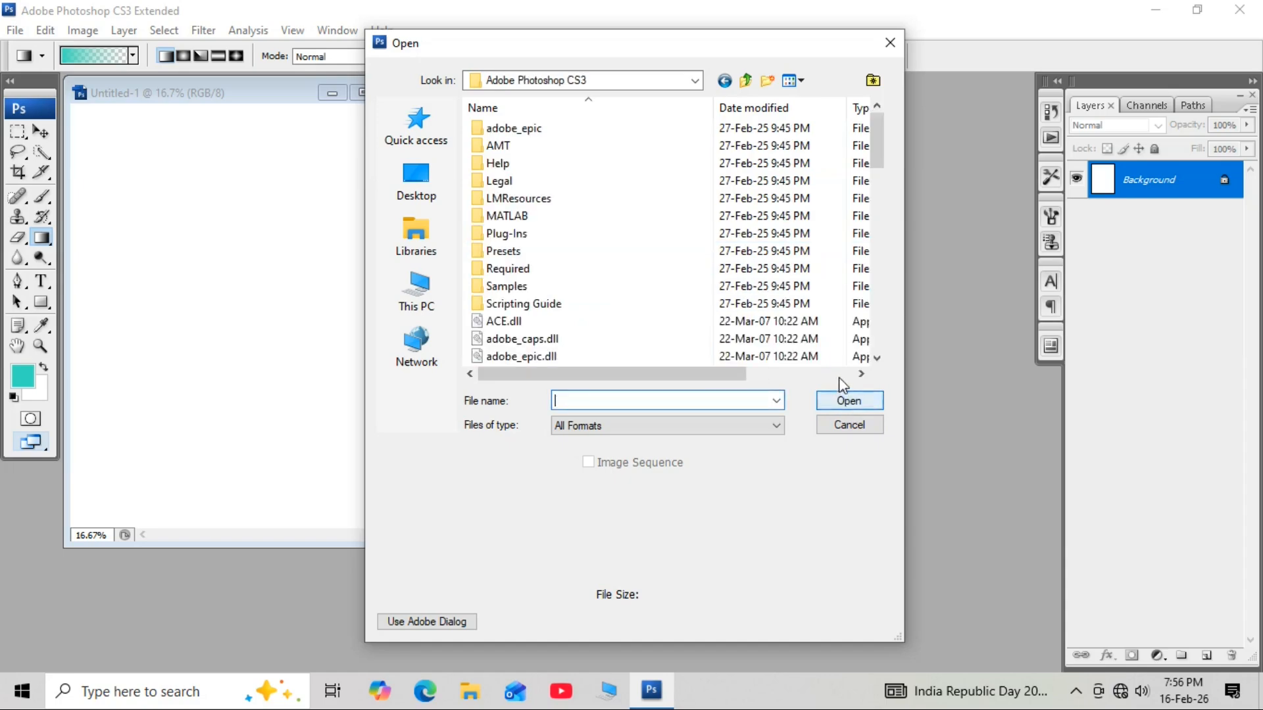
pyautogui.click(589, 287)
pyautogui.click(829, 403)
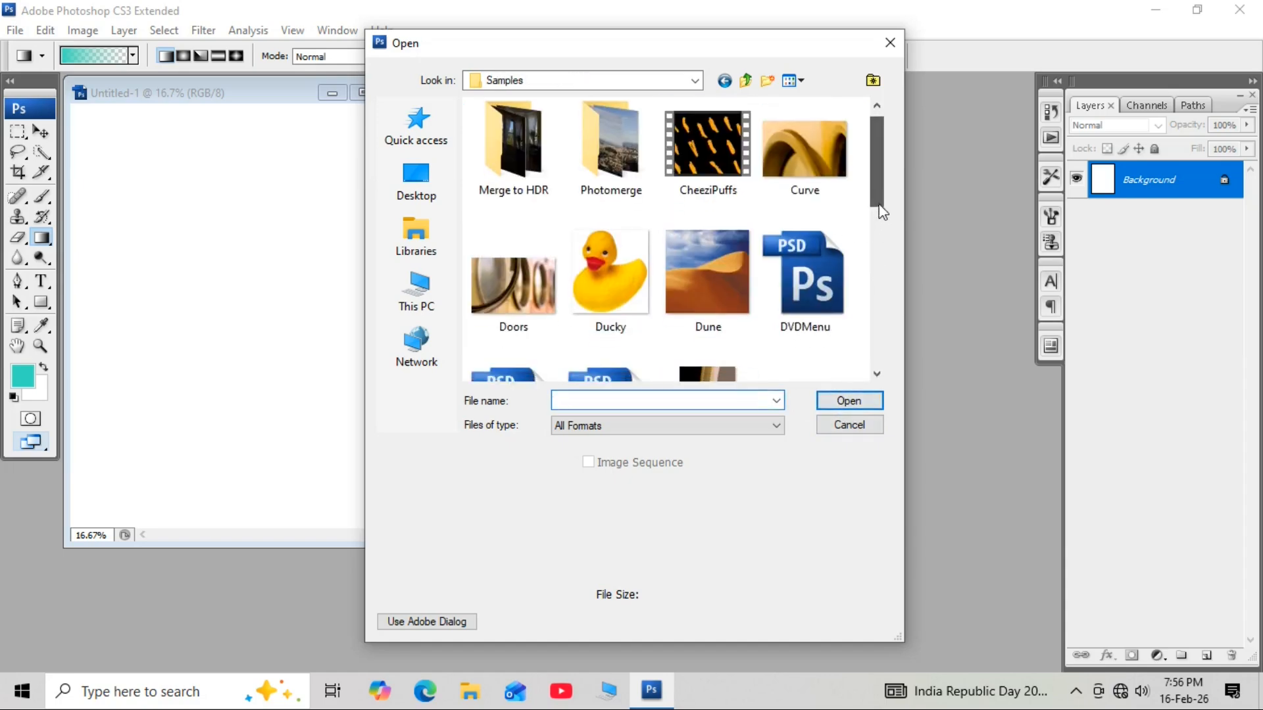
# Open the Ducky sample image
pyautogui.moveTo(880, 206); pyautogui.dragTo(857, 243)
pyautogui.click(583, 148)
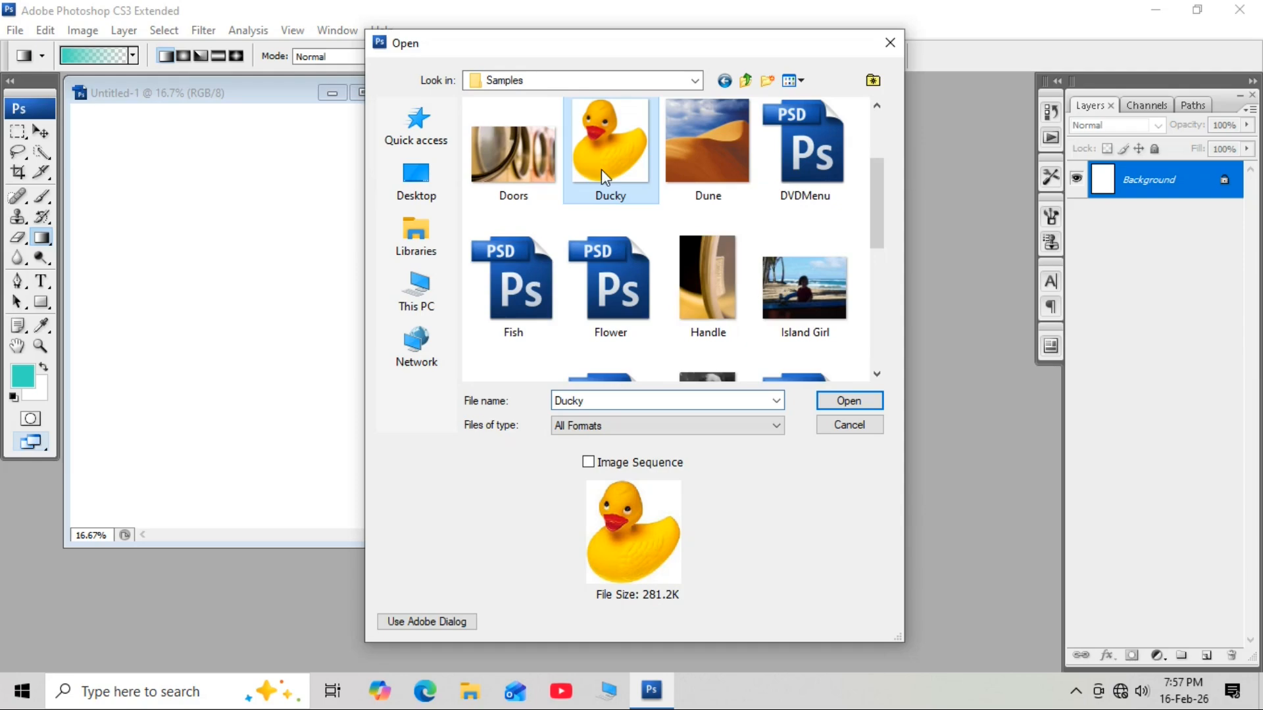
pyautogui.click(849, 400)
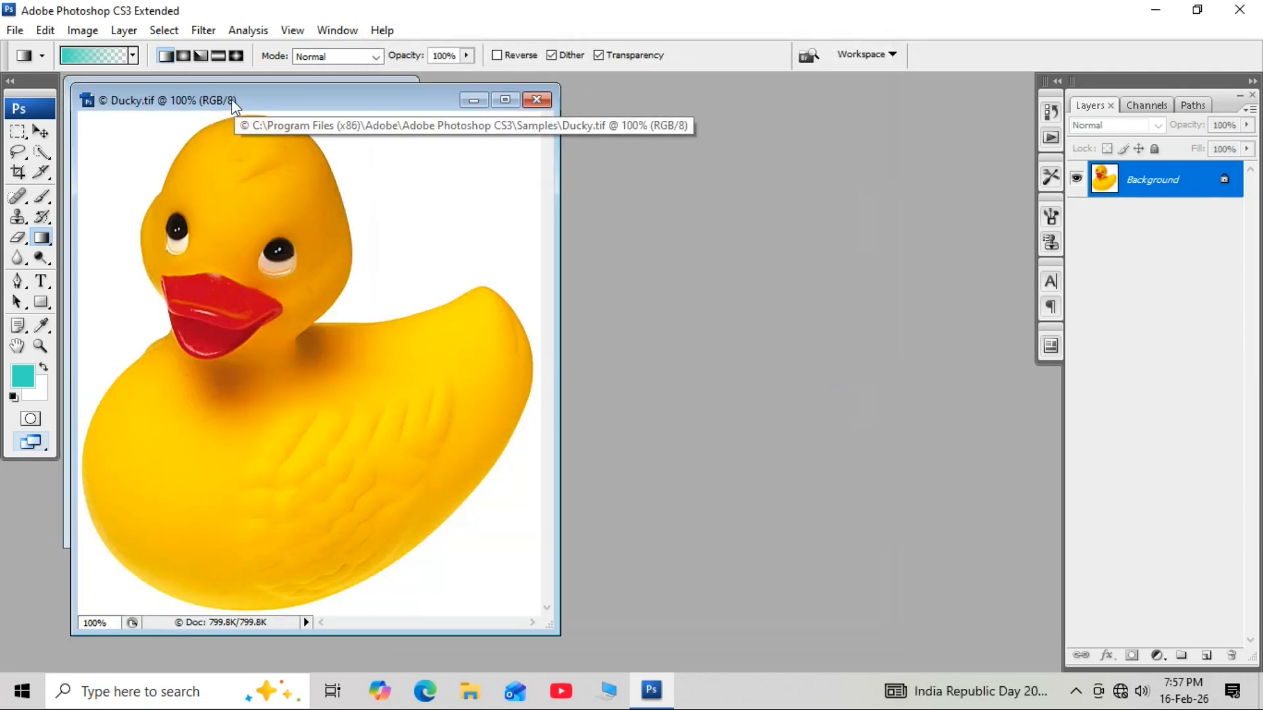
# Duplicate the Ducky image as "Ducky copy"
pyautogui.moveTo(220, 102); pyautogui.dragTo(242, 118)
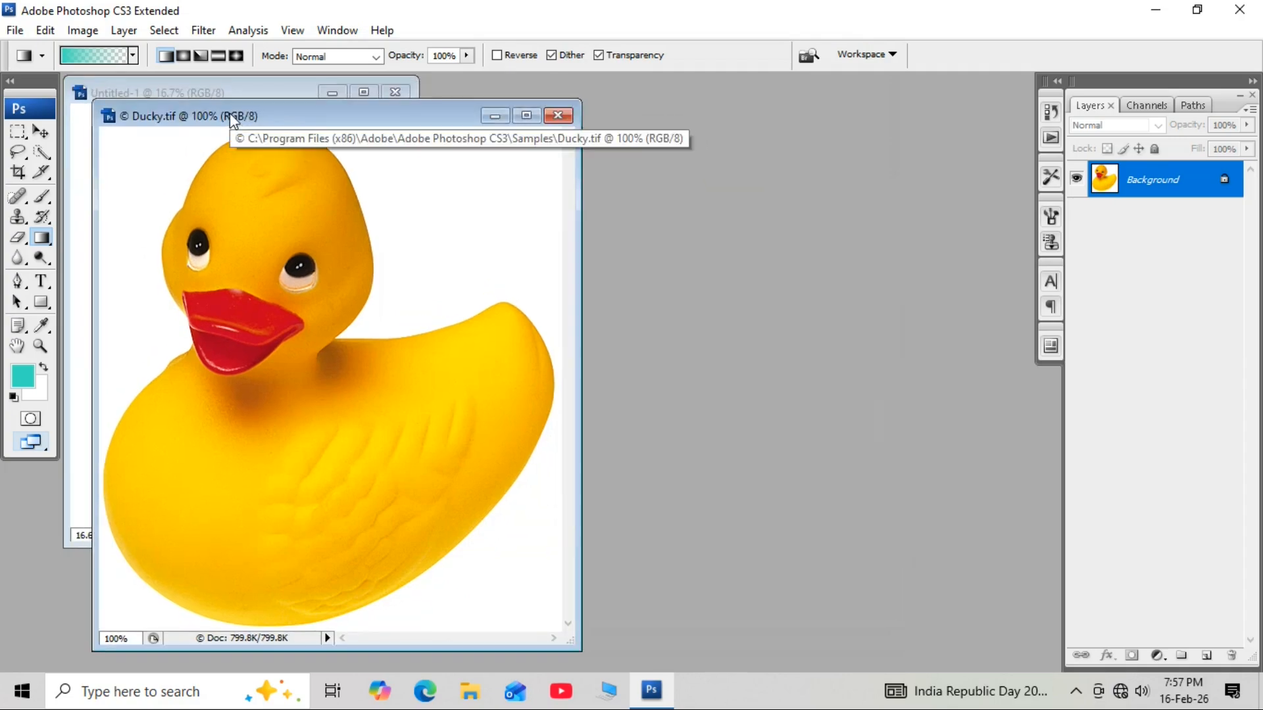
pyautogui.rightClick(231, 113)
pyautogui.click(282, 127)
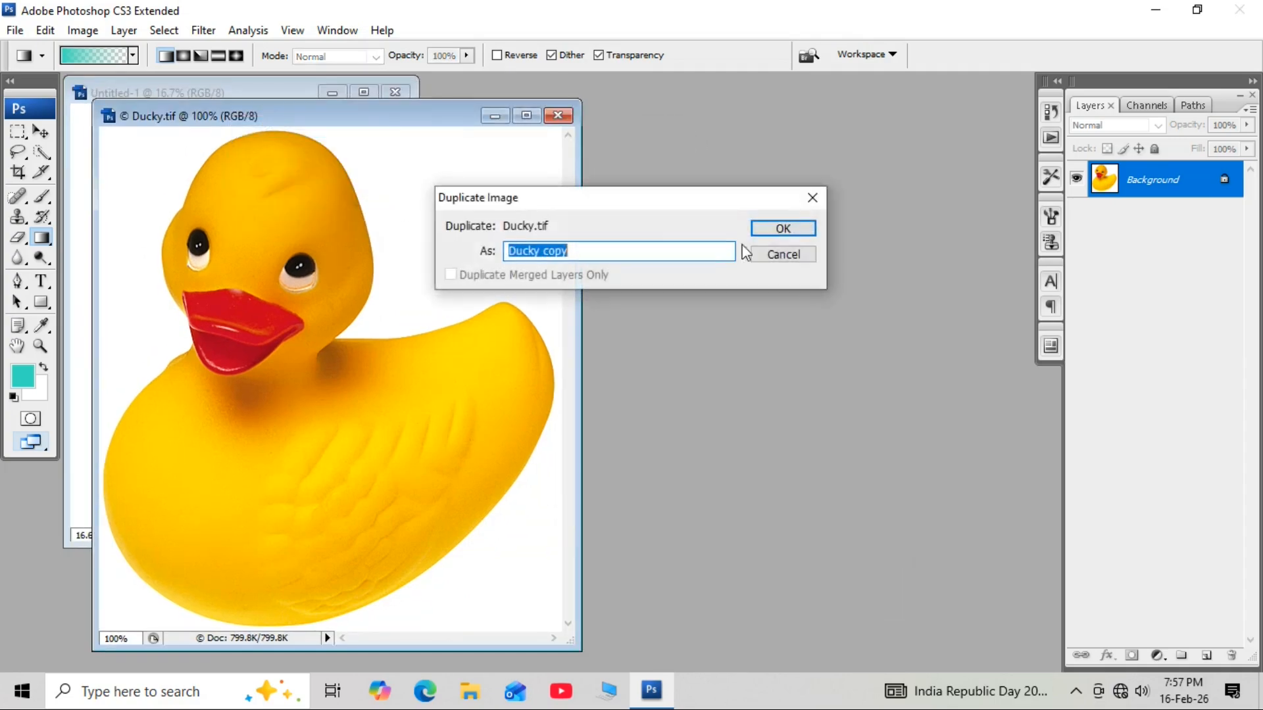
pyautogui.click(783, 229)
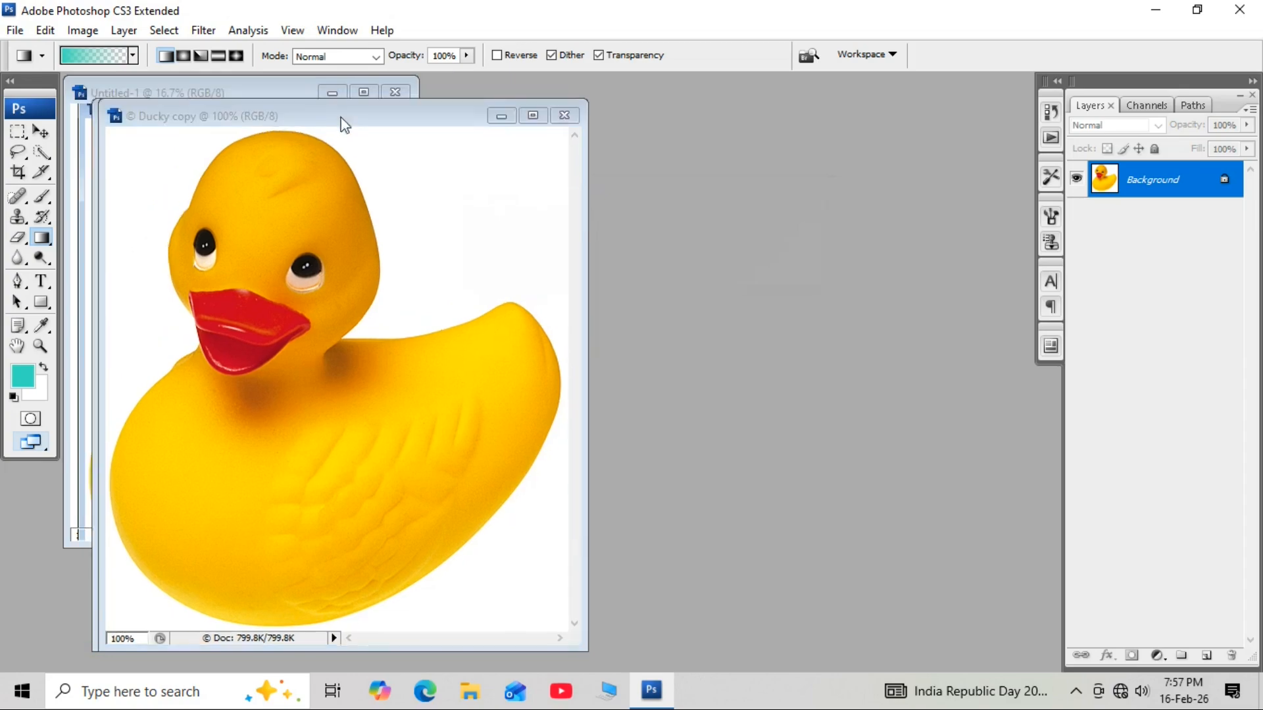
# Move the duplicate's window clear of the others and close the original Ducky.tif
pyautogui.moveTo(340, 119); pyautogui.dragTo(770, 104)
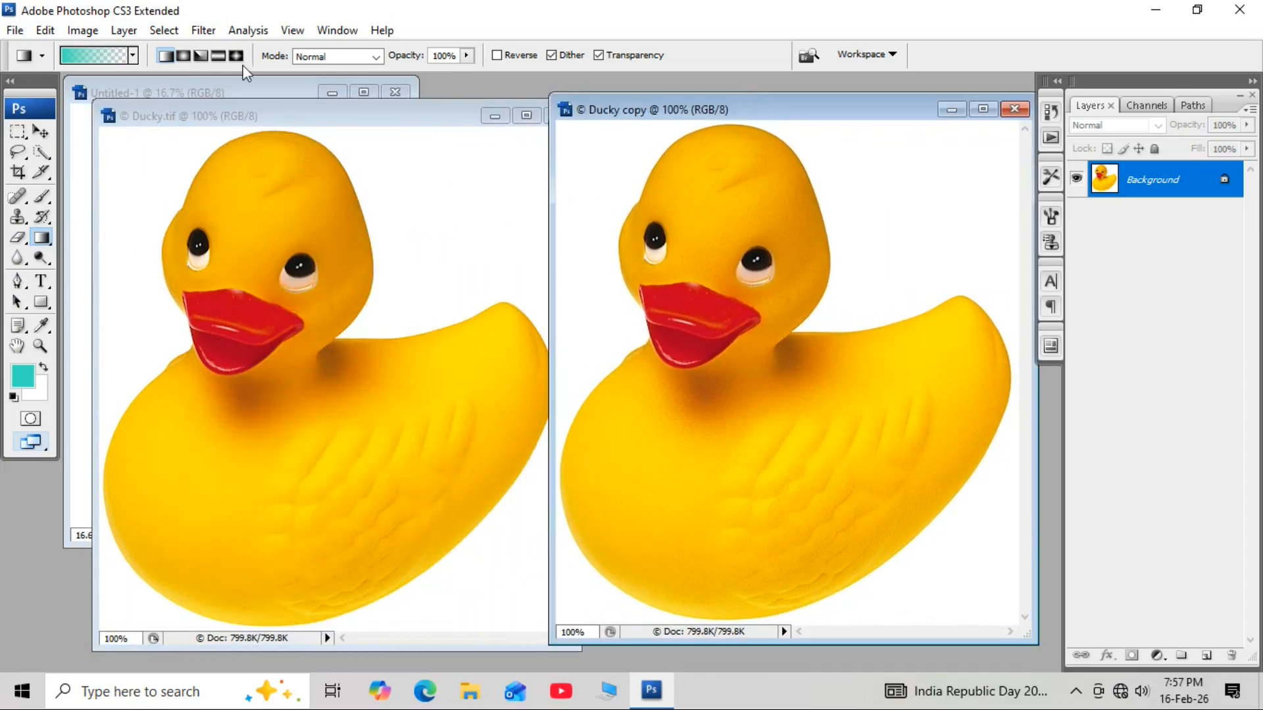
pyautogui.click(189, 123)
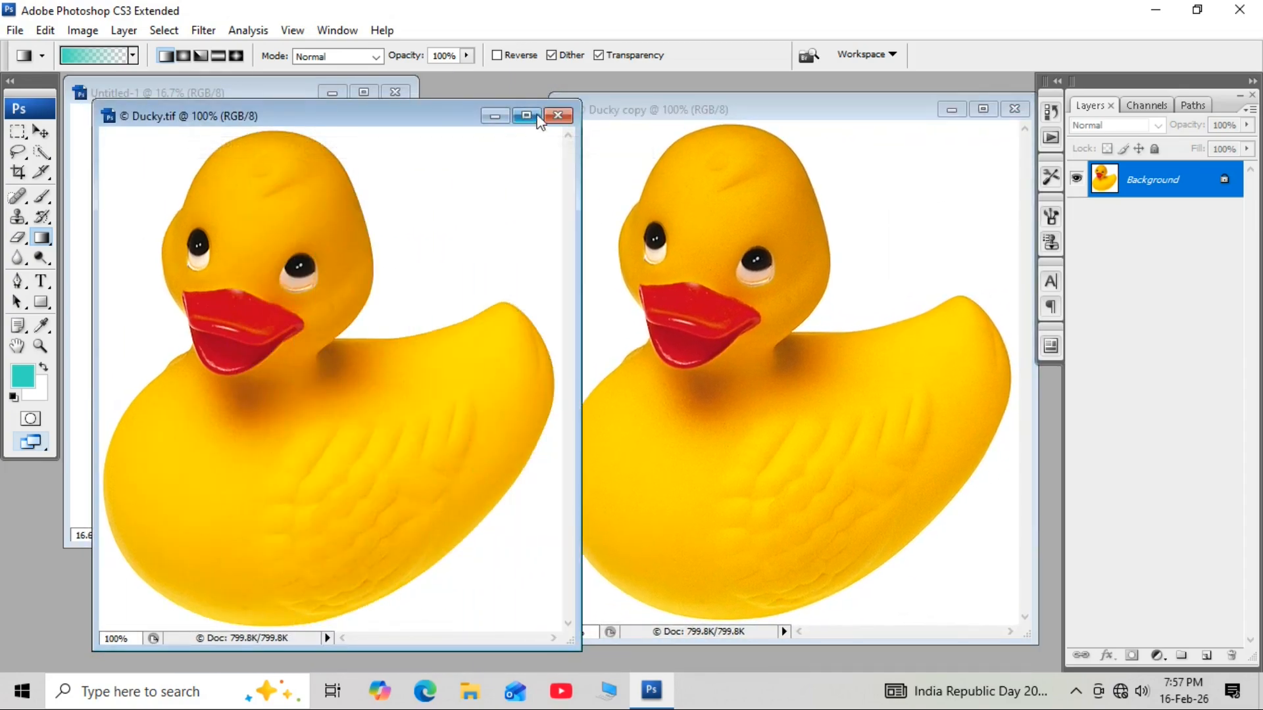
pyautogui.click(557, 116)
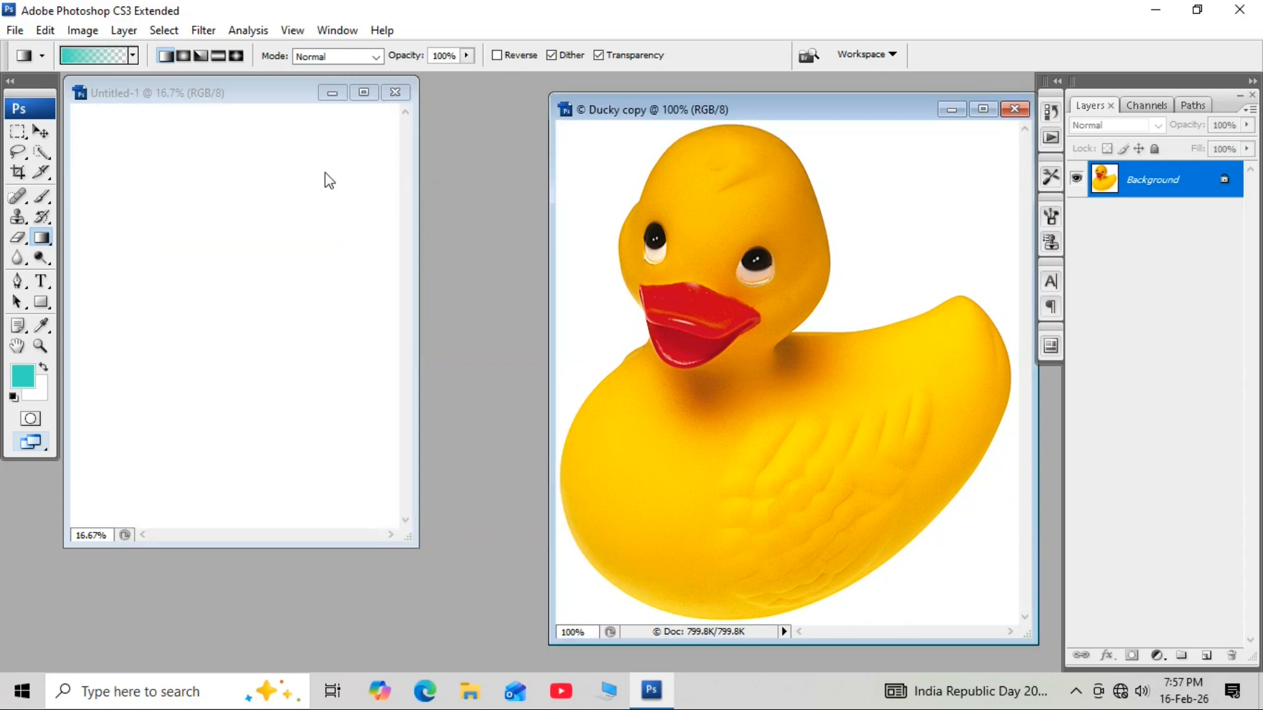
# Crop Ducky copy around the duck's head and upper body to 1.4 in by 1.75 in at 250 pixels/inch
pyautogui.click(20, 182)
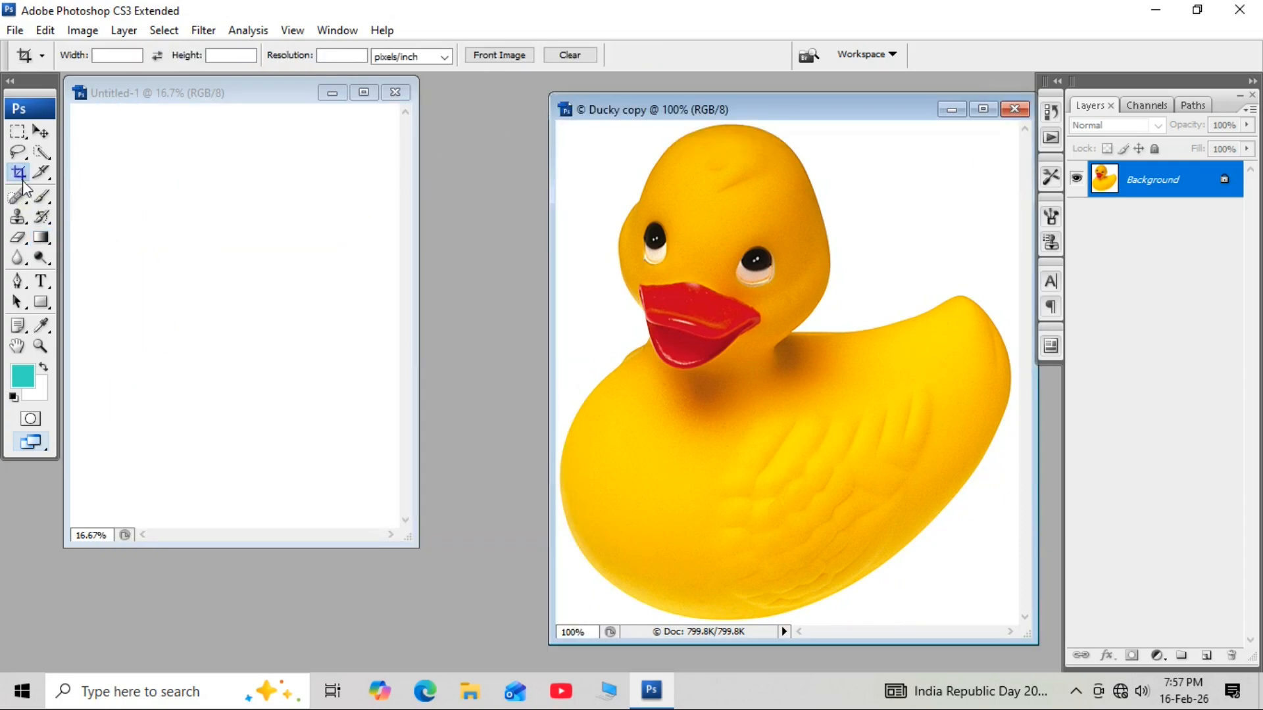
pyautogui.click(118, 58)
pyautogui.press('Tab')
pyautogui.moveTo(584, 121); pyautogui.dragTo(954, 469)
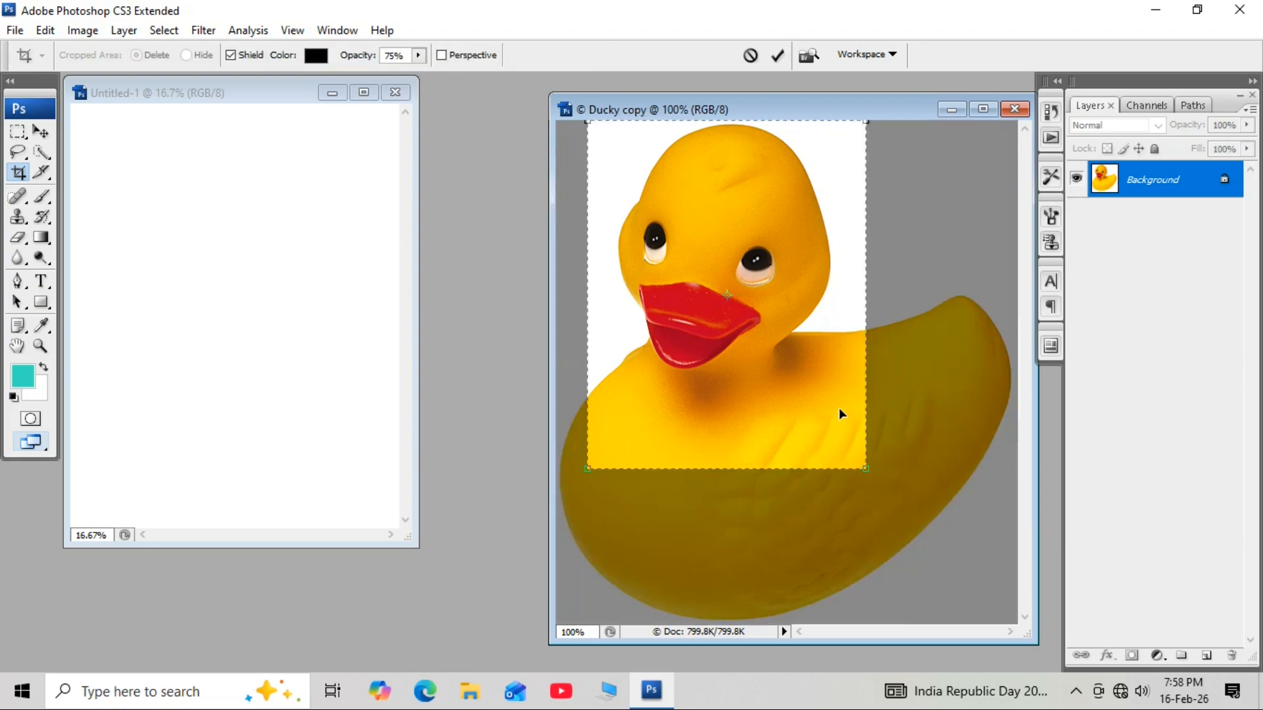
pyautogui.press('Return')
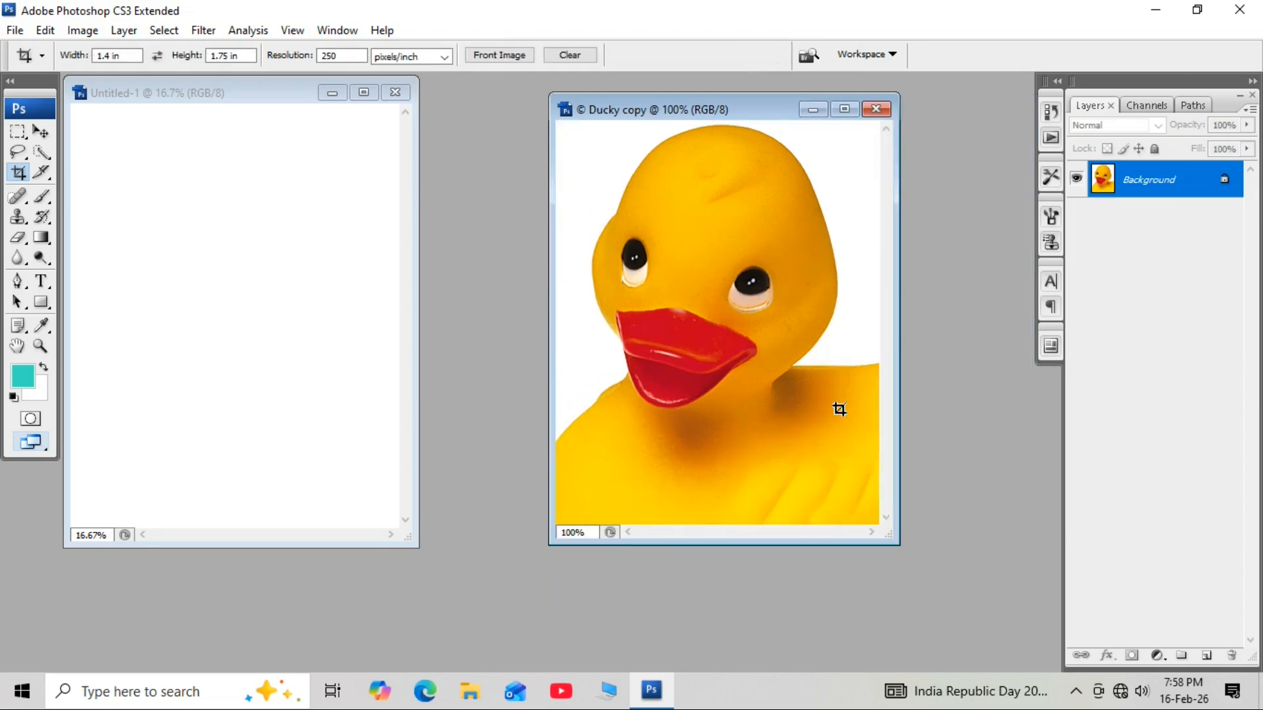
# Try copying the cropped duck into the upper-left corner of the blank Letter page, and undo the placement
pyautogui.click(41, 134)
pyautogui.moveTo(615, 260); pyautogui.dragTo(124, 173)
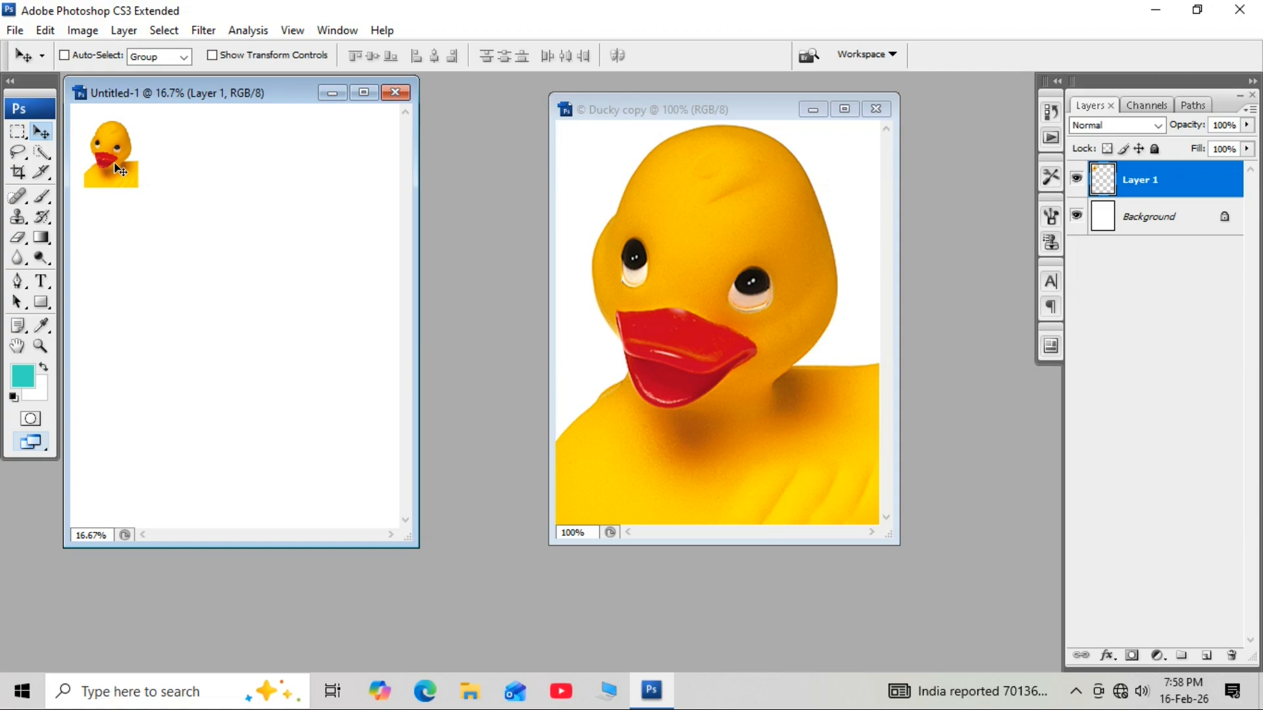
pyautogui.hotkey('ctrl', 'alt', 'z')
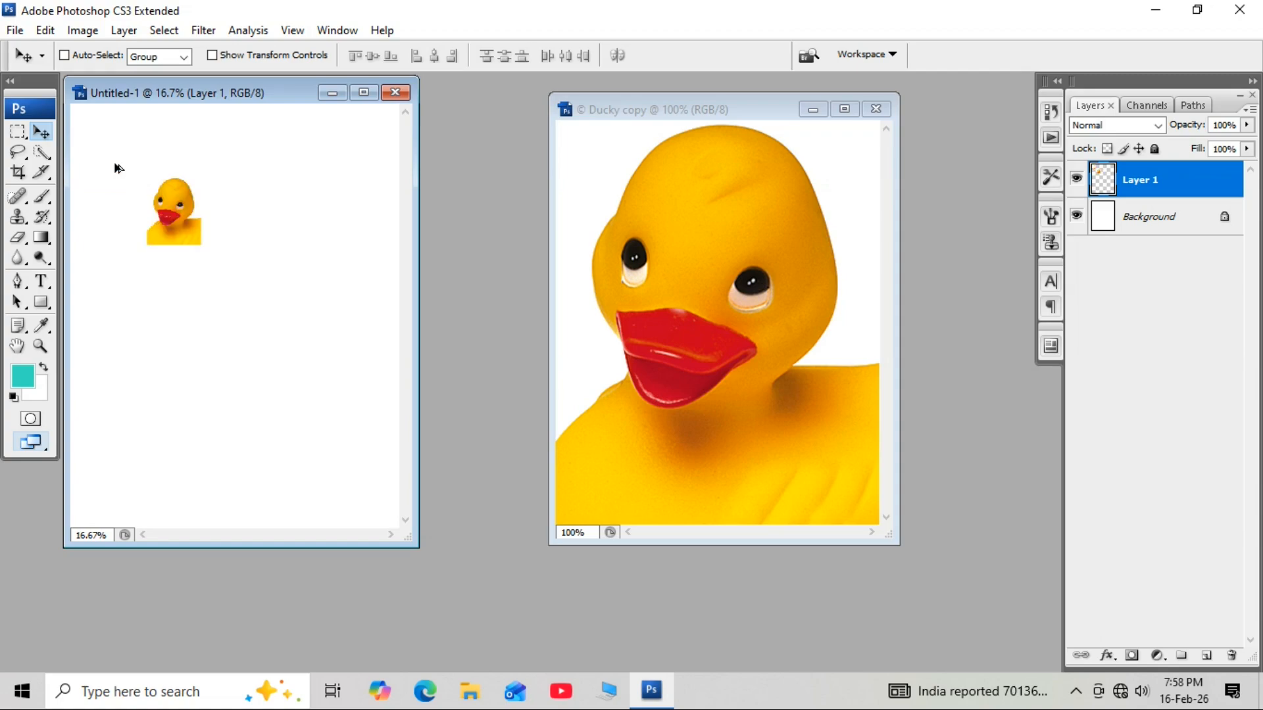
pyautogui.hotkey('ctrl', 'alt', 'z')
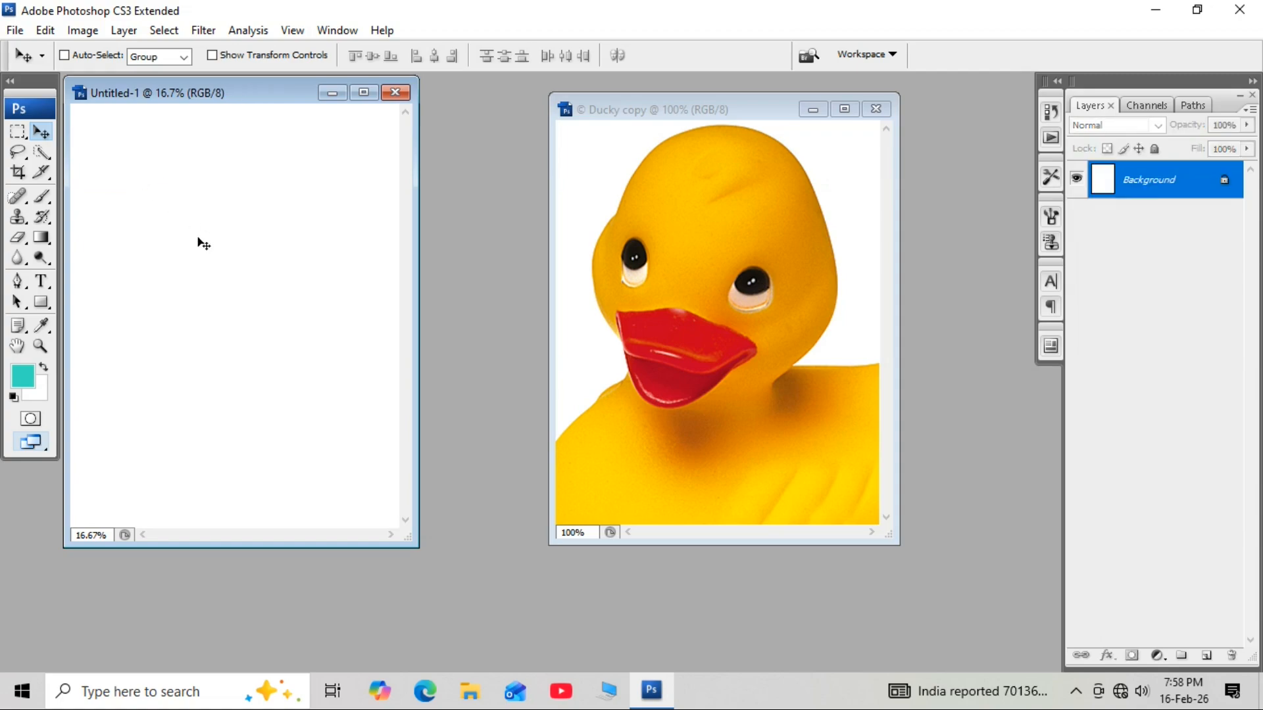
# Select the white background around the duck in Ducky copy with the Magic Wand, fill it with the teal foreground color, and deselect
pyautogui.click(43, 155)
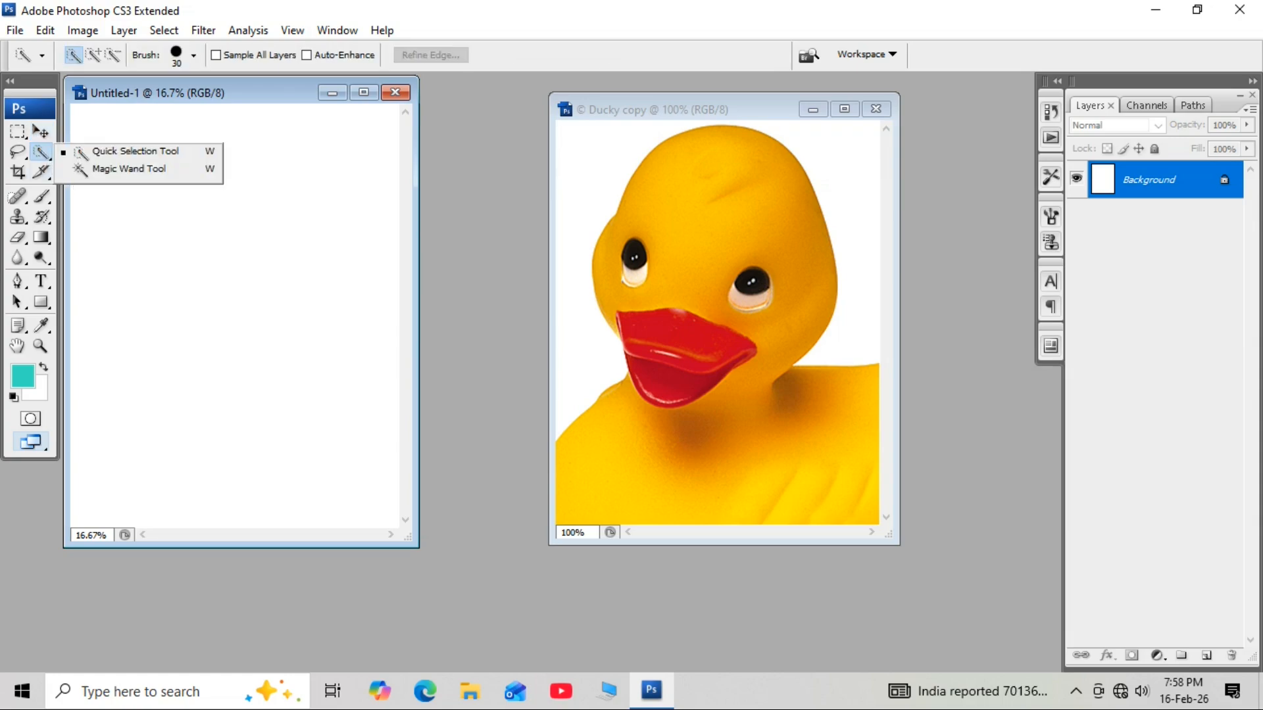
pyautogui.click(115, 170)
pyautogui.click(617, 152)
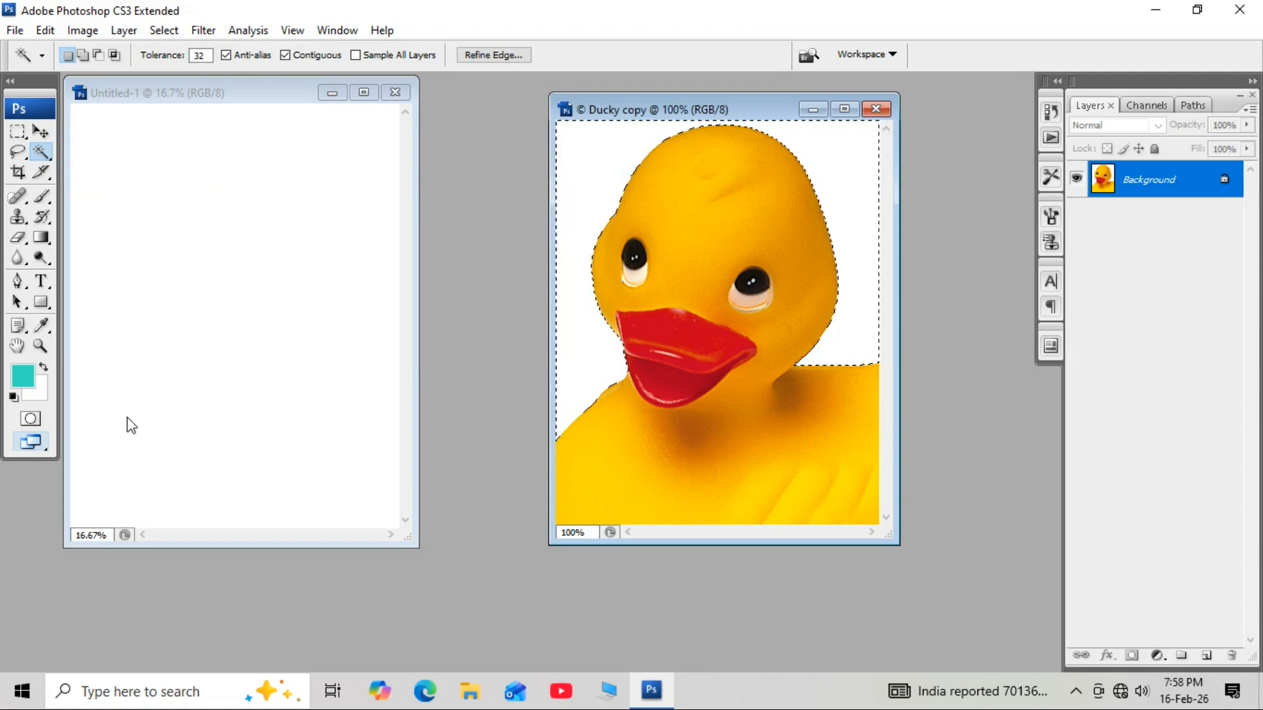
pyautogui.hotkey('alt', 'BackSpace')
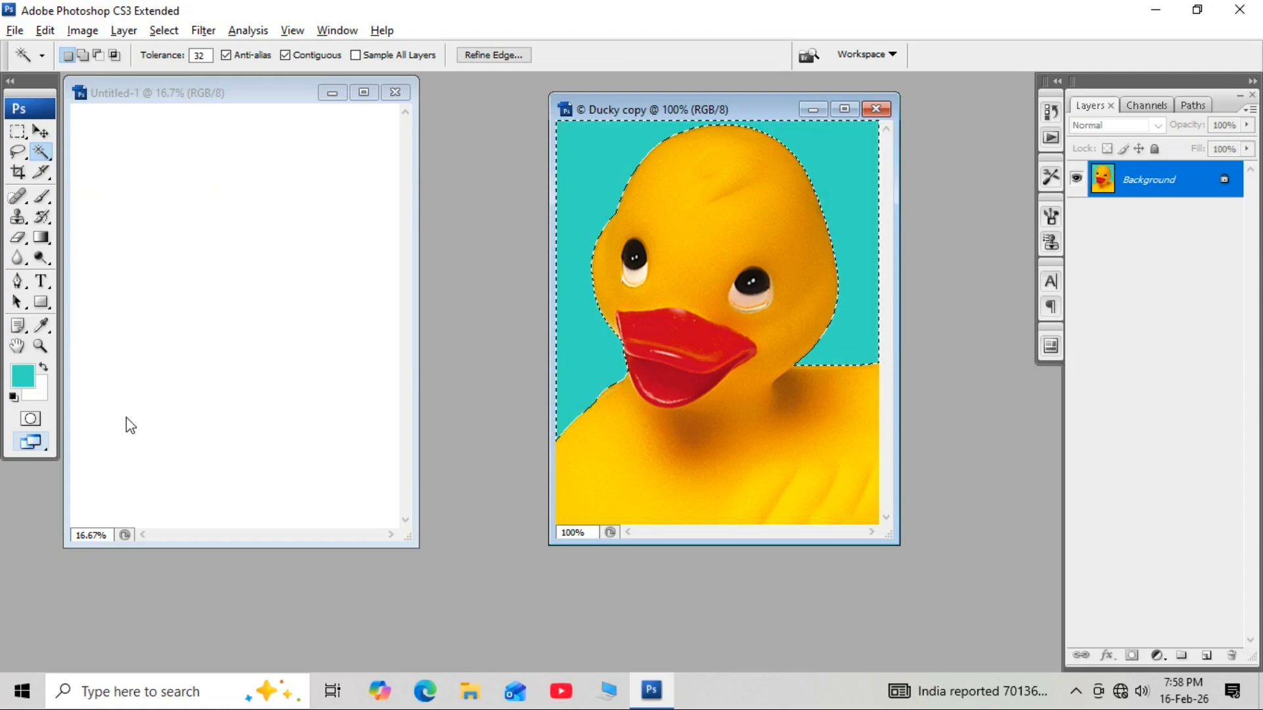
pyautogui.hotkey('ctrl', 'd')
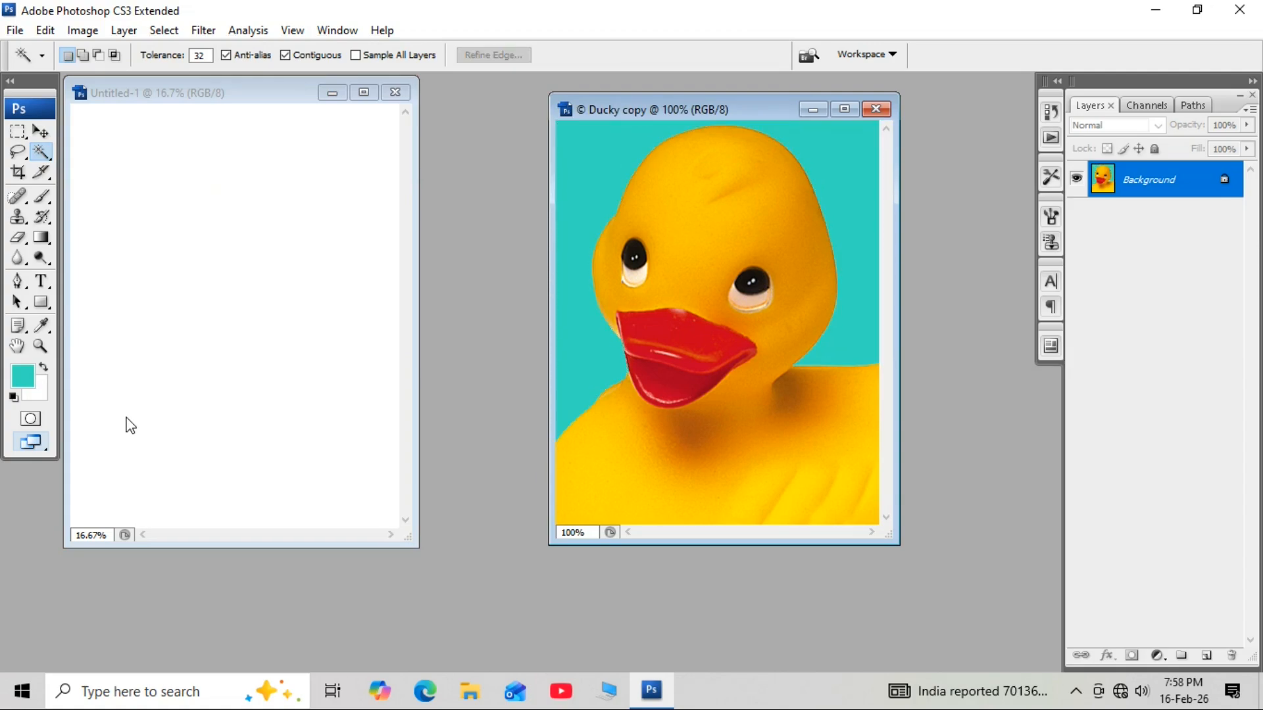
# Copy the cropped duck into the upper-left corner of the Letter page and duplicate it into an evenly spaced row of five
pyautogui.click(41, 131)
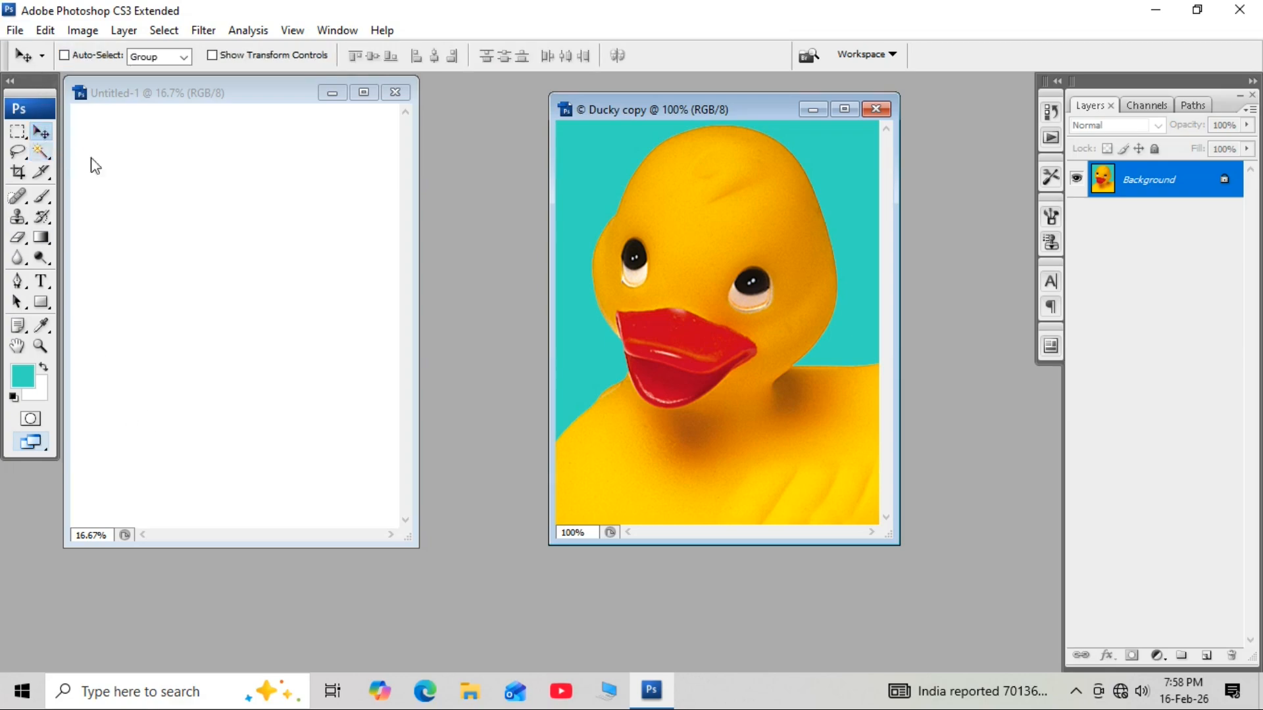
pyautogui.moveTo(818, 246); pyautogui.dragTo(108, 146)
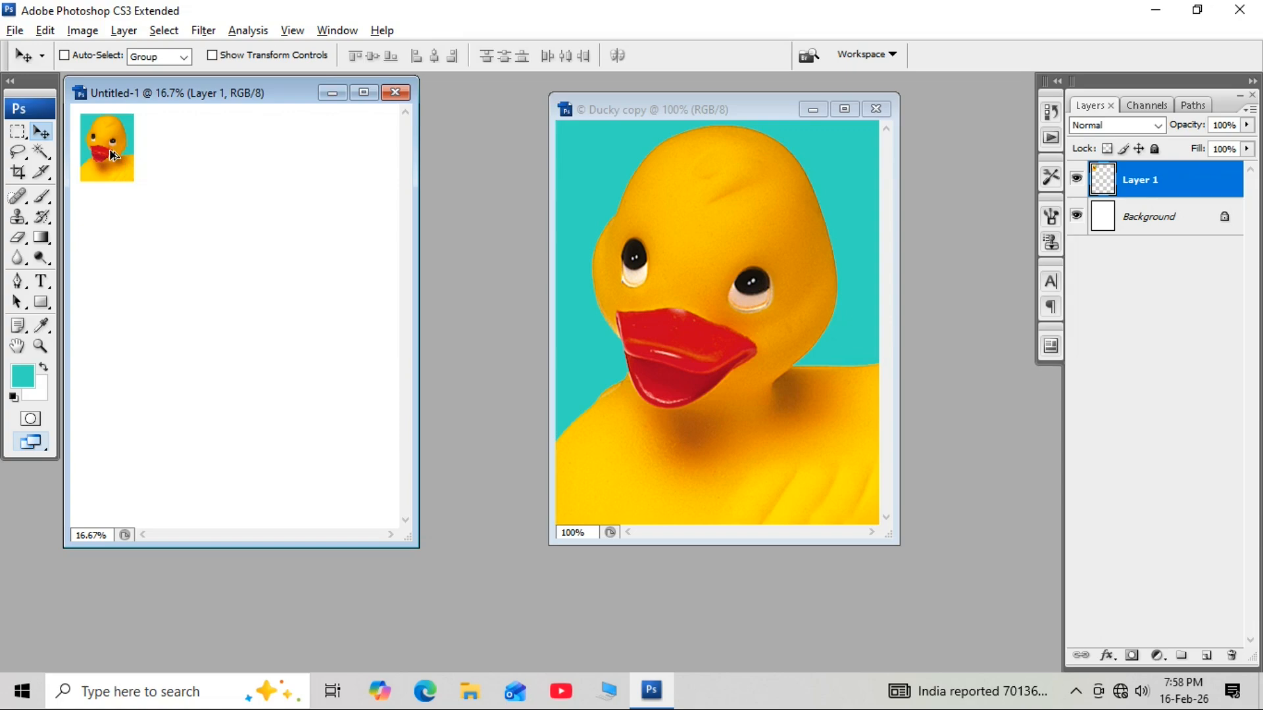
pyautogui.moveTo(112, 154); pyautogui.dragTo(176, 156)
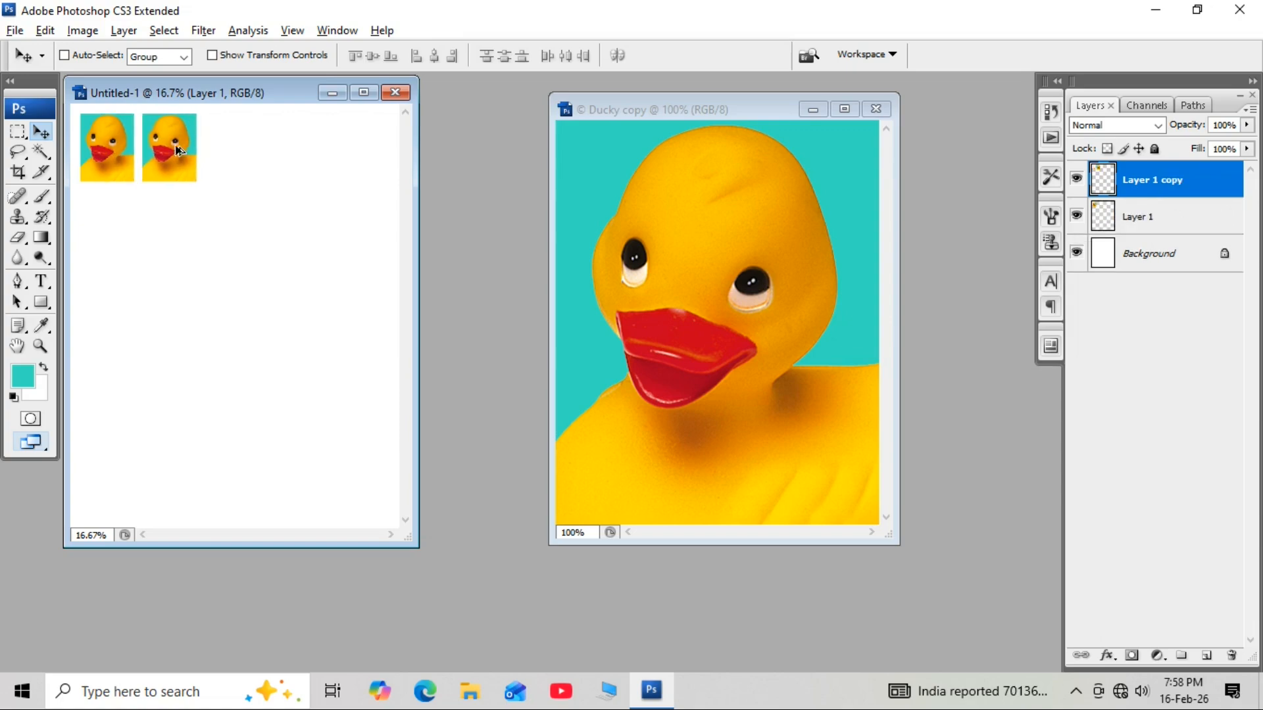
pyautogui.moveTo(182, 163); pyautogui.dragTo(294, 154)
pyautogui.moveTo(294, 154); pyautogui.dragTo(355, 154)
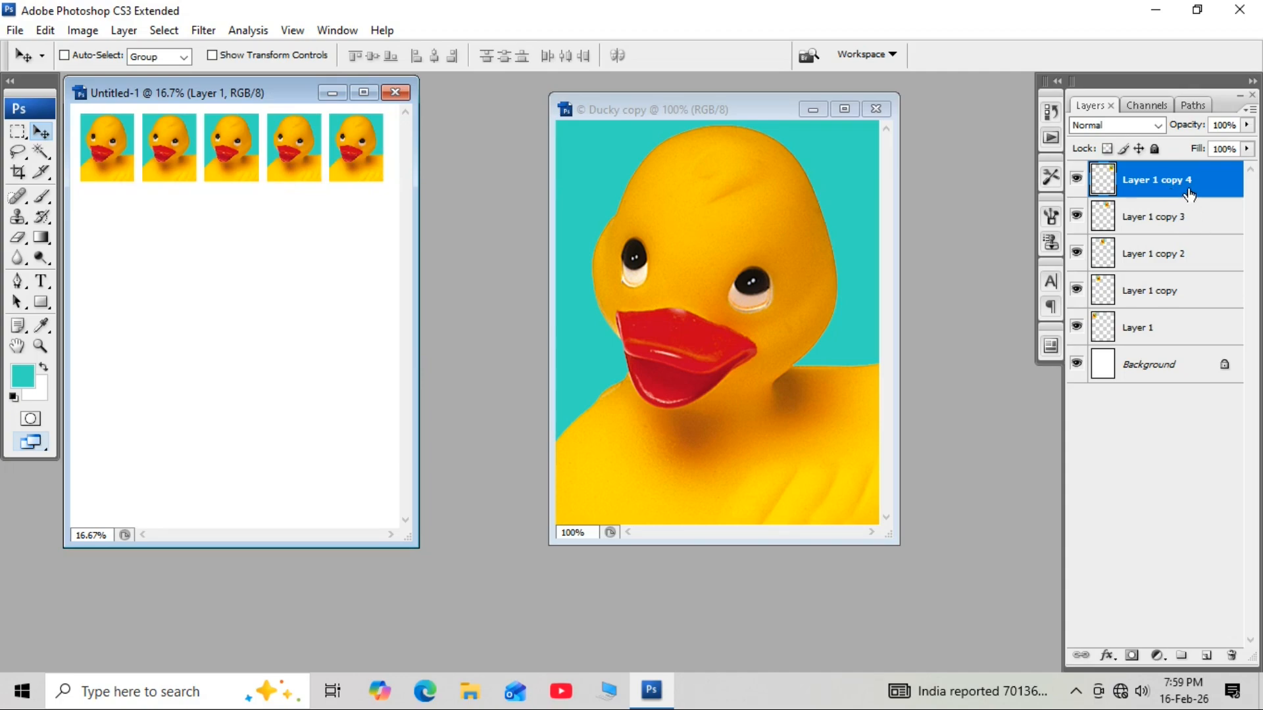
# Merge the five duck layers of the row into a single layer above the Background
pyautogui.press('e')
pyautogui.hotkey('shift', 'e')
pyautogui.hotkey('shift', 'e')
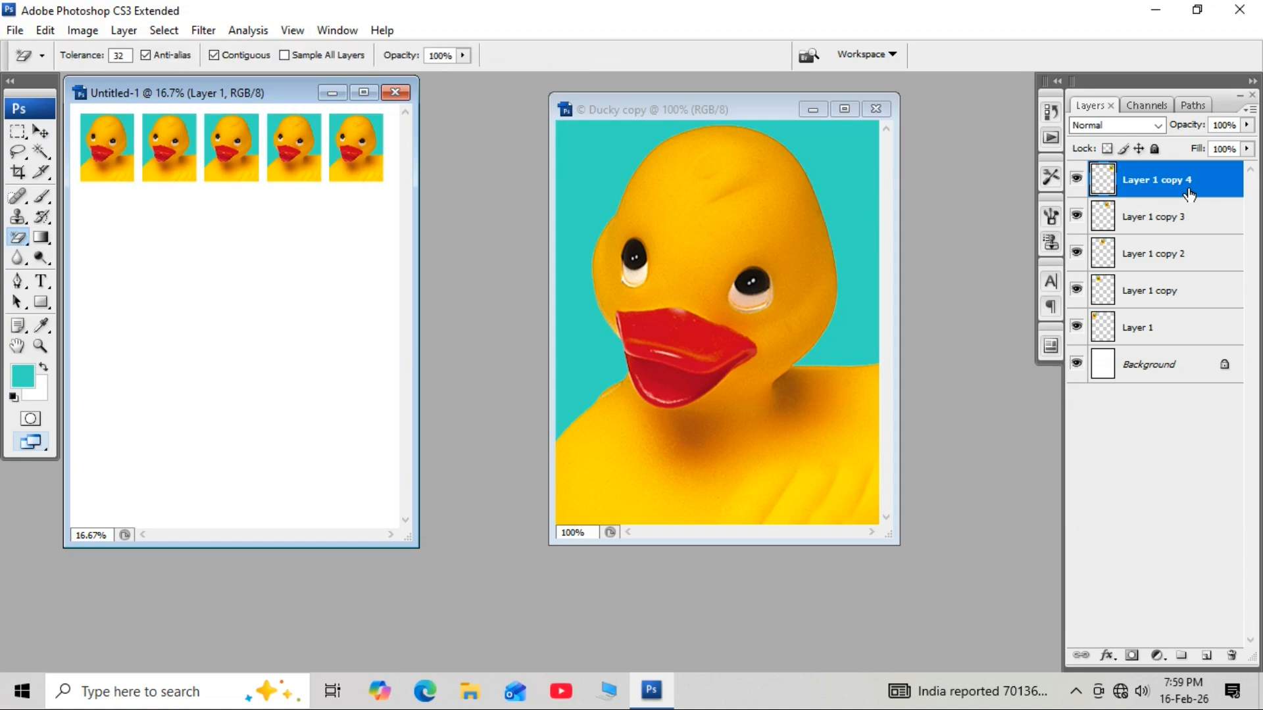
pyautogui.hotkey('shift', 'e')
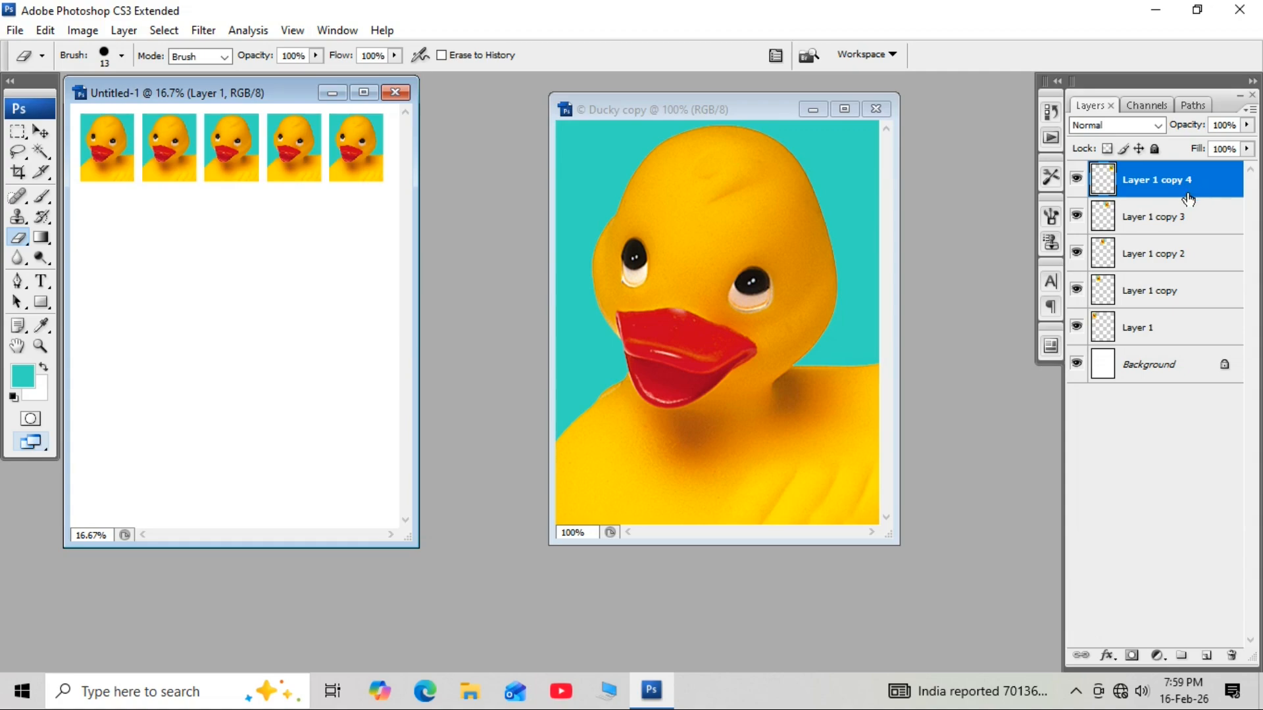
pyautogui.hotkey('ctrl', 'z')
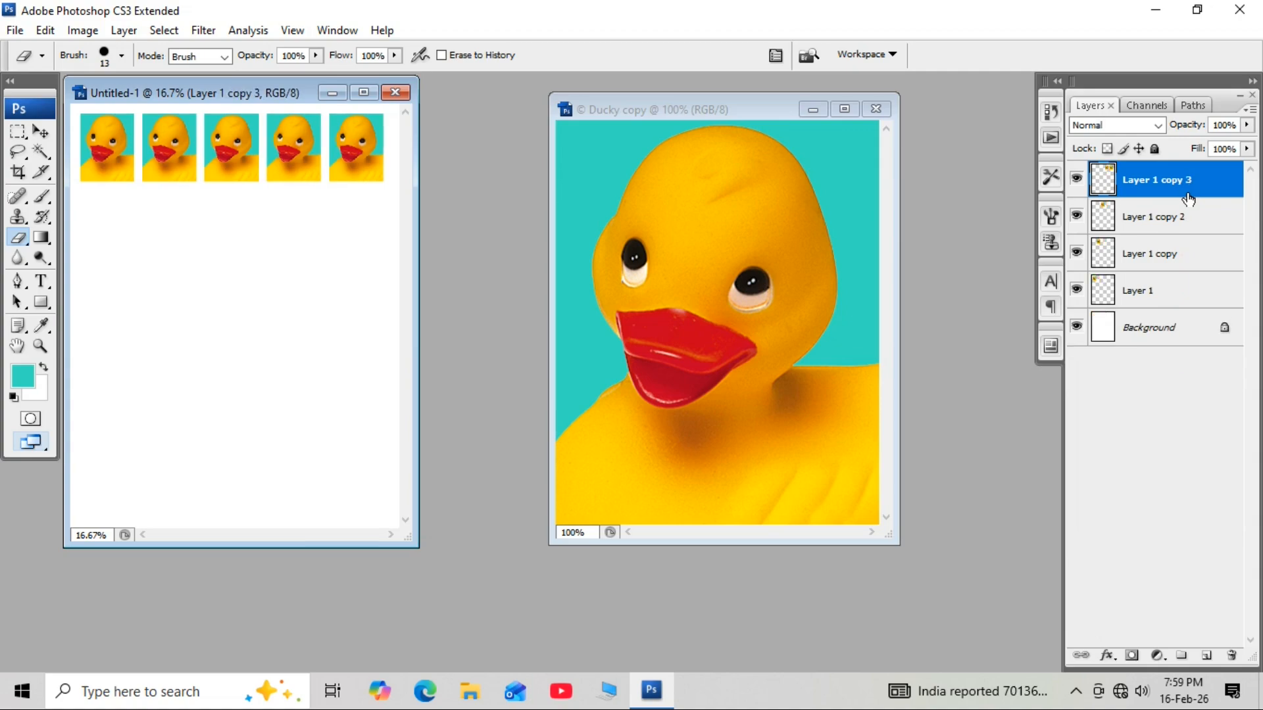
pyautogui.hotkey('ctrl', 'alt', 'z')
pyautogui.hotkey('ctrl', 'alt', 'z')
pyautogui.hotkey('ctrl', 'alt', 'z')
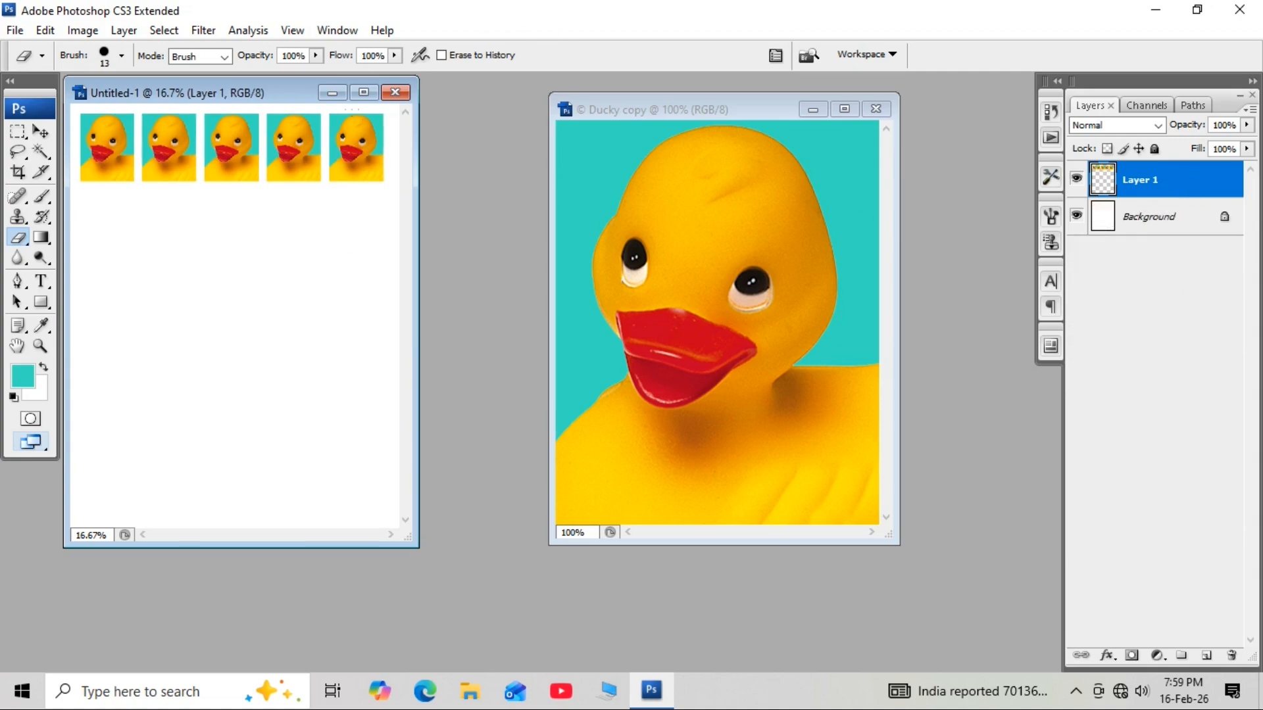
# Duplicate the merged duck row down the page to build five evenly spaced rows, redoing the fourth row with a proper gap
pyautogui.click(41, 131)
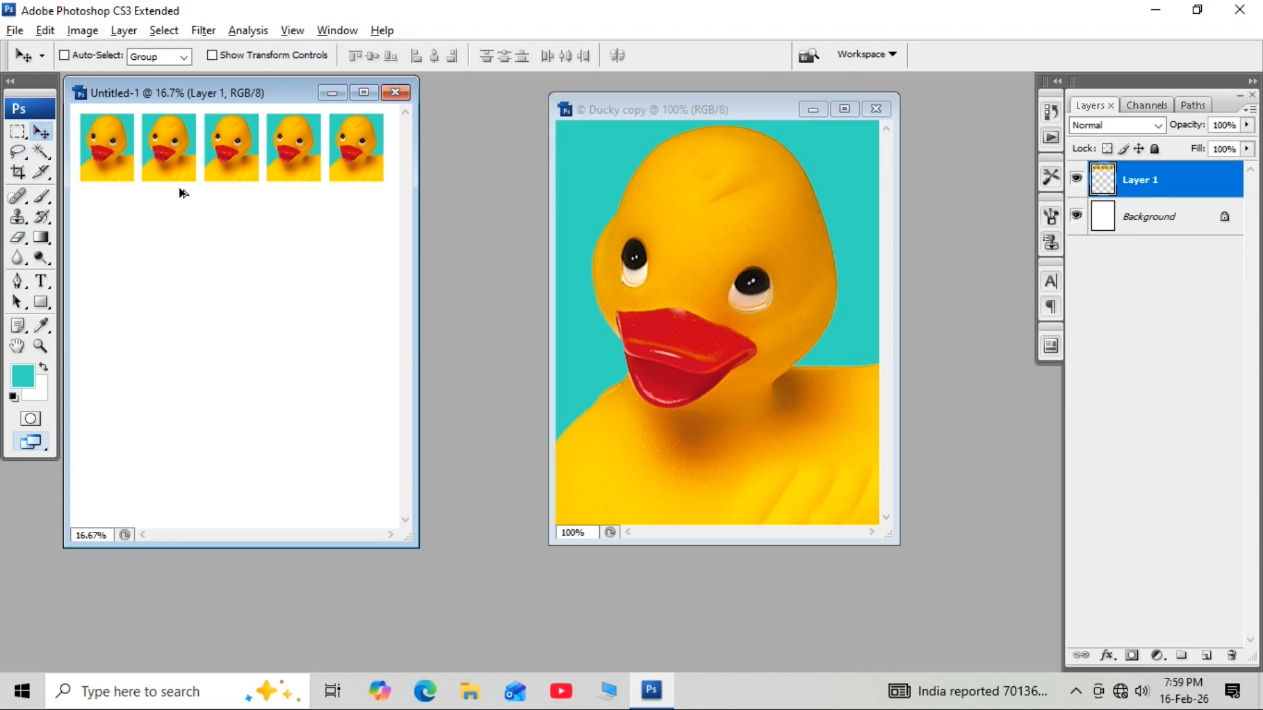
pyautogui.moveTo(185, 173); pyautogui.dragTo(152, 379)
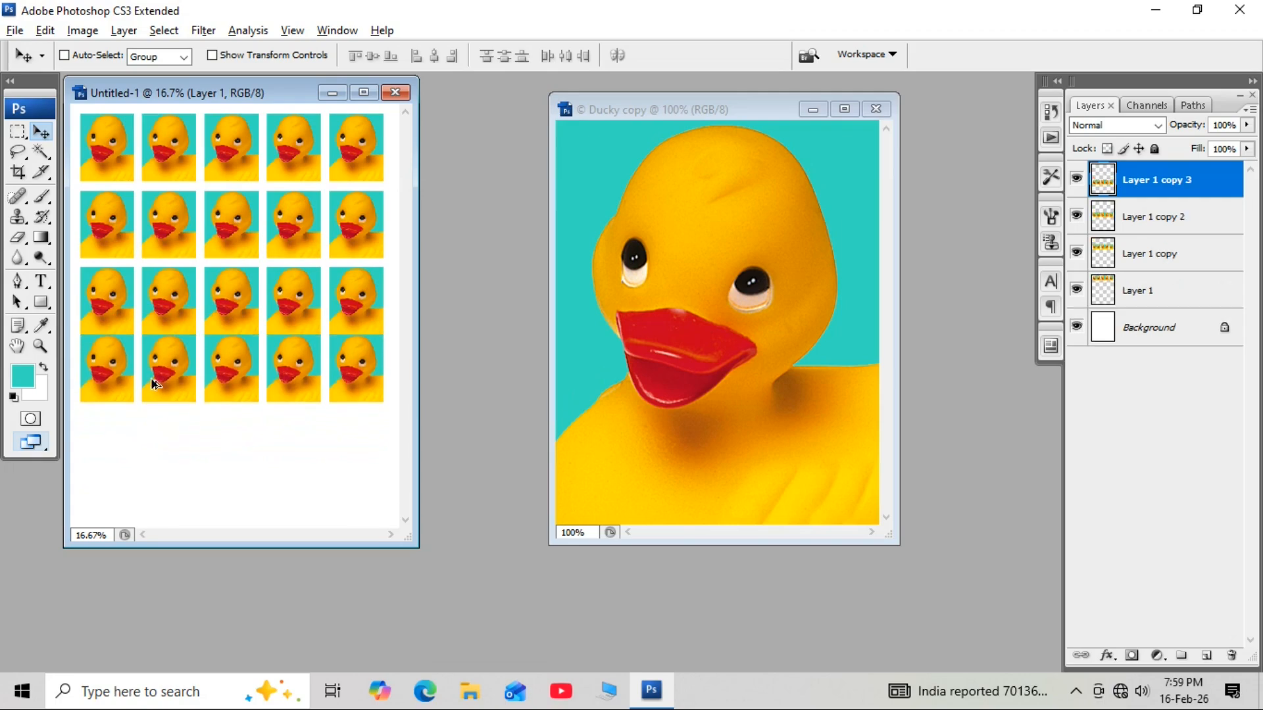
pyautogui.hotkey('ctrl', 'z')
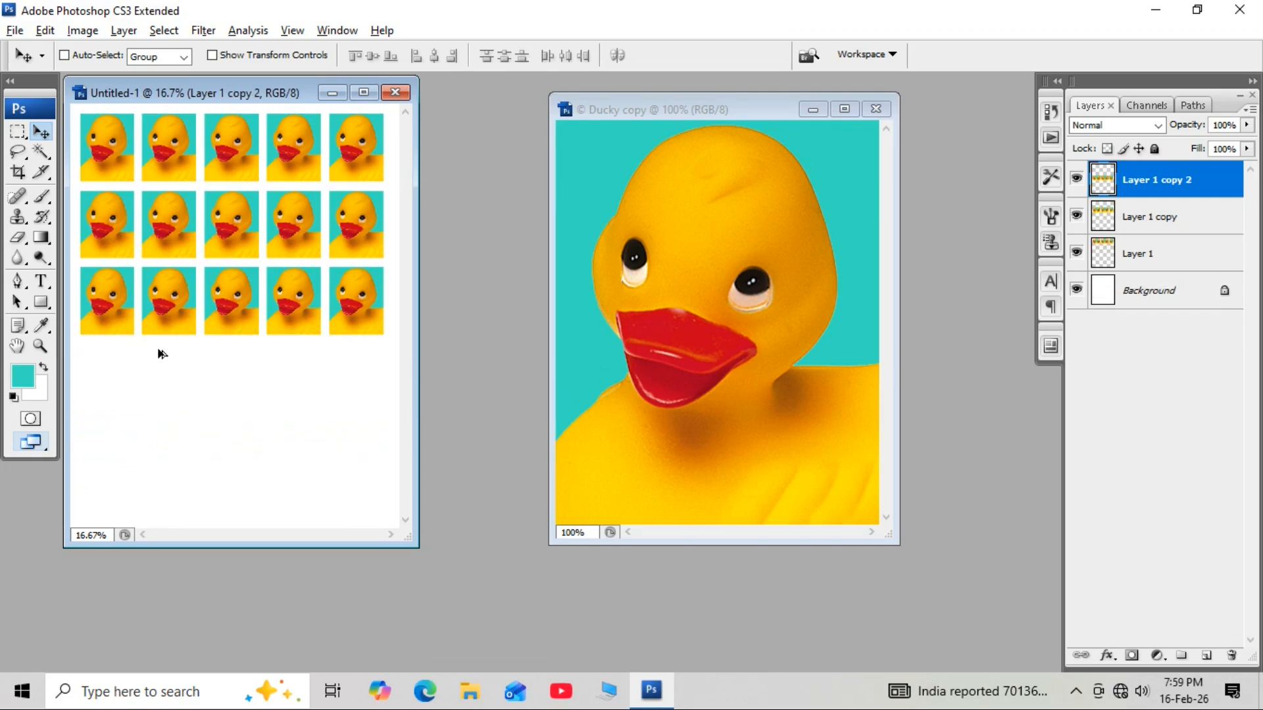
pyautogui.moveTo(163, 325); pyautogui.dragTo(176, 451)
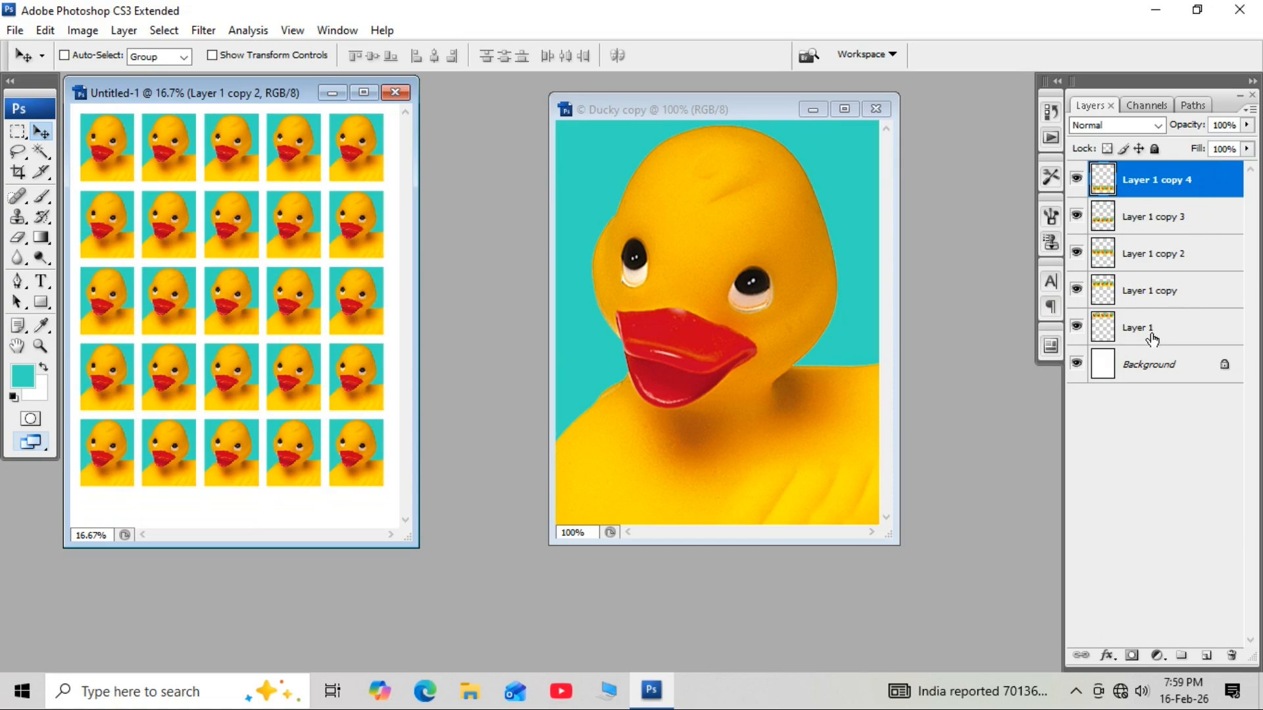
# Merge the five row layers into one layer above the Background
pyautogui.press('e')
pyautogui.hotkey('shift', 'e')
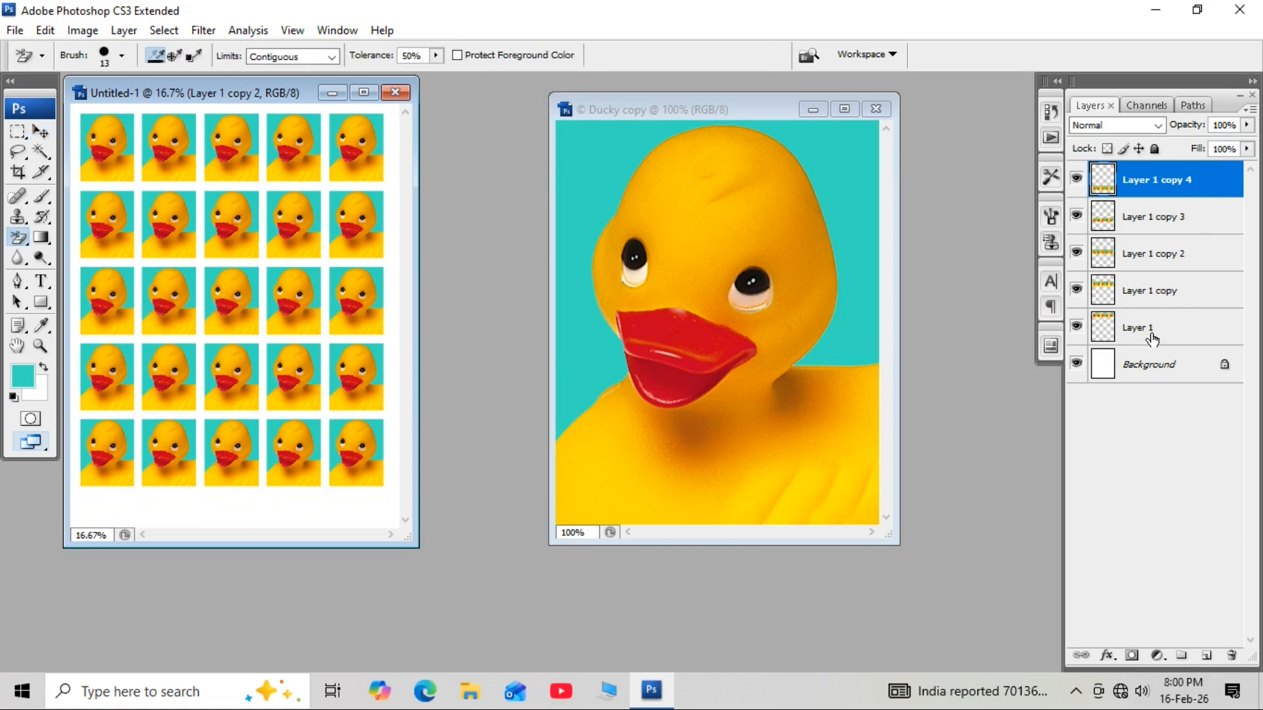
pyautogui.hotkey('ctrl', 'e')
pyautogui.hotkey('ctrl', 'e')
pyautogui.hotkey('ctrl', 'e')
pyautogui.hotkey('ctrl', 'e')
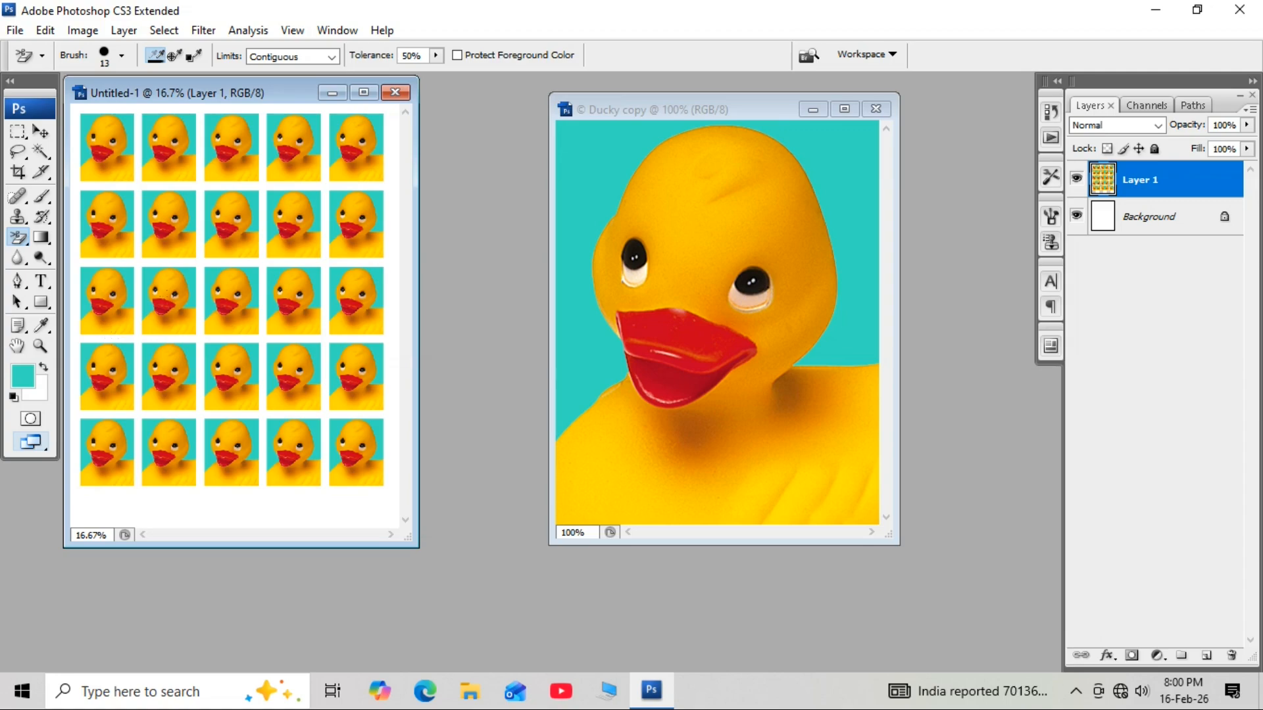
# Move the duck grid slightly down to center it on the page and merge it into the Background
pyautogui.click(40, 131)
pyautogui.moveTo(141, 214); pyautogui.dragTo(142, 223)
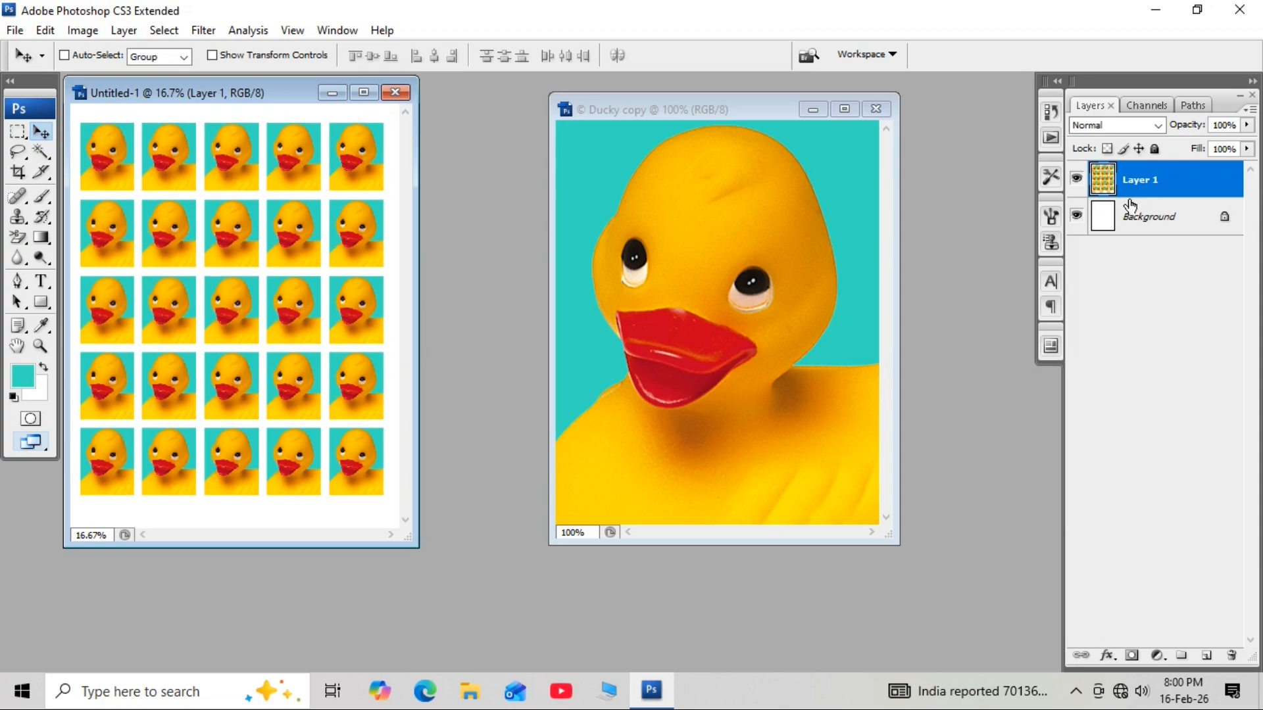
pyautogui.hotkey('ctrl', 'e')
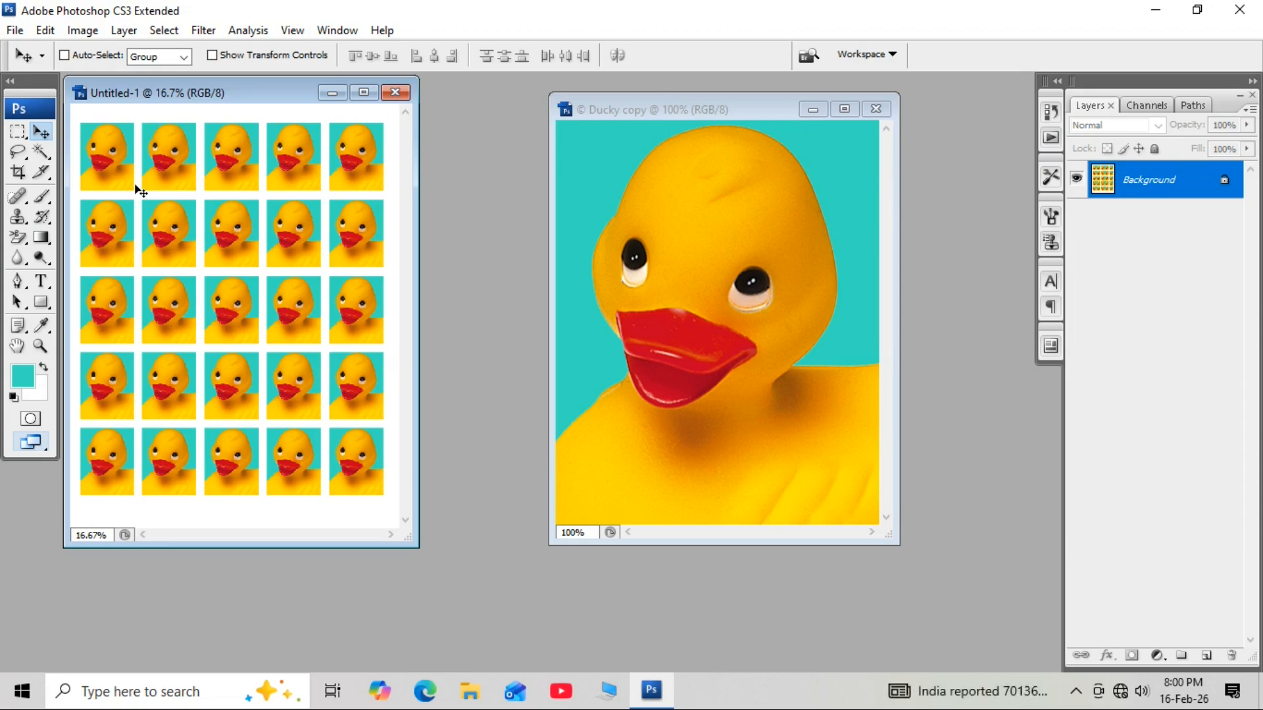
# Undo the grid layout on the Letter page back to the single duck and delete that duck's layer
pyautogui.hotkey('ctrl', 'alt', 'z')
pyautogui.hotkey('ctrl', 'alt', 'z')
pyautogui.hotkey('ctrl', 'alt', 'z')
pyautogui.hotkey('ctrl', 'alt', 'z')
pyautogui.hotkey('ctrl', 'alt', 'z')
pyautogui.hotkey('ctrl', 'alt', 'z')
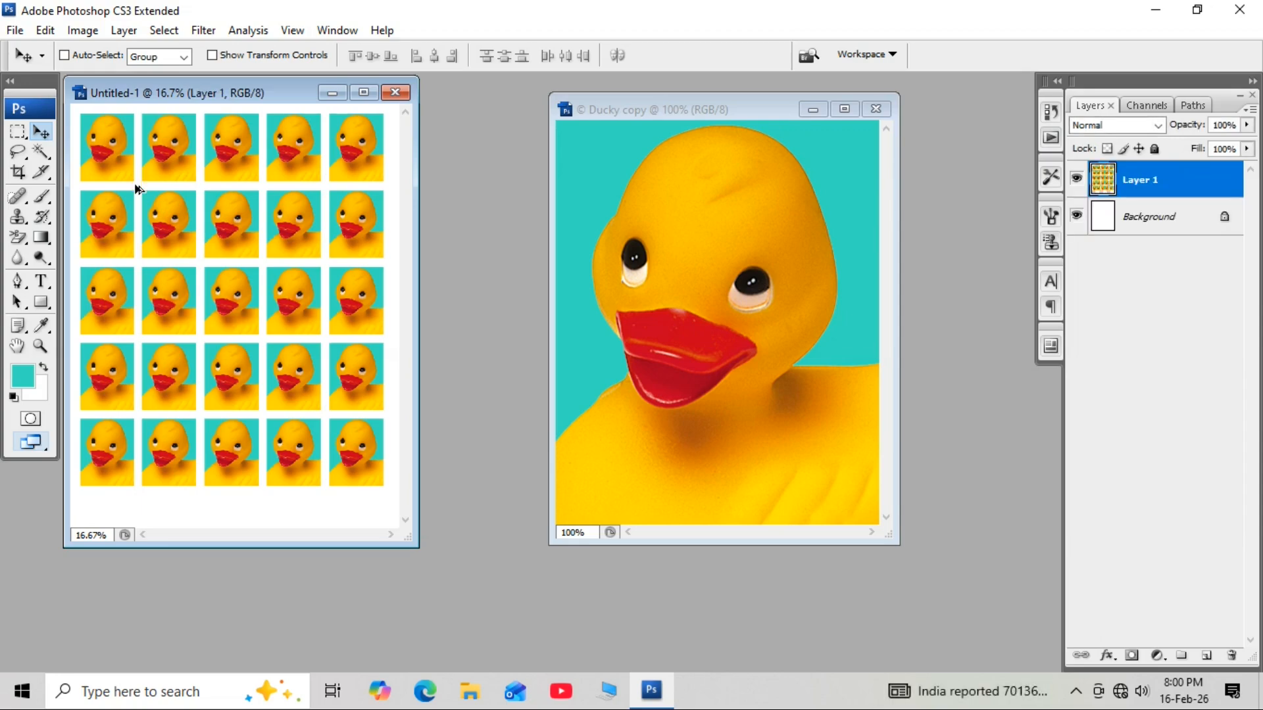
pyautogui.hotkey('ctrl', 'alt', 'z')
pyautogui.hotkey('ctrl', 'alt', 'z')
pyautogui.hotkey('ctrl', 'alt', 'z')
pyautogui.hotkey('ctrl', 'alt', 'z')
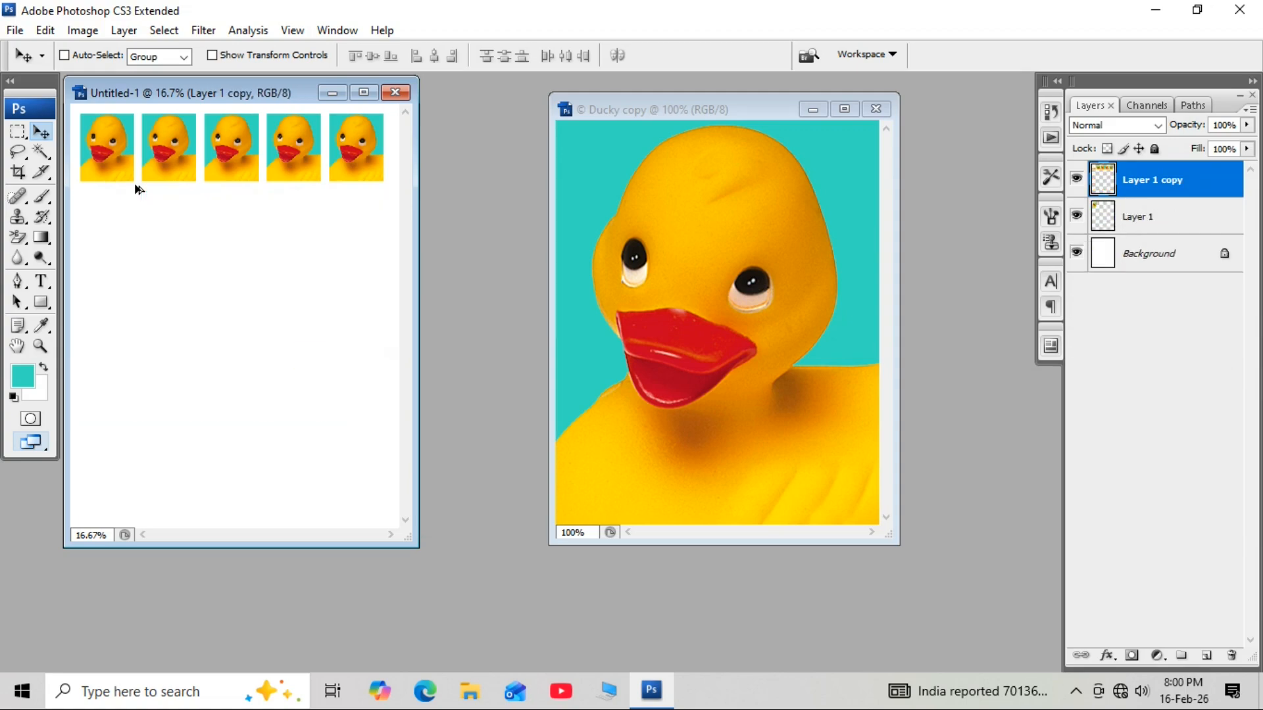
pyautogui.hotkey('ctrl', 'alt', 'z')
pyautogui.hotkey('ctrl', 'alt', 'z')
pyautogui.hotkey('ctrl', 'alt', 'z')
pyautogui.hotkey('ctrl', 'alt', 'z')
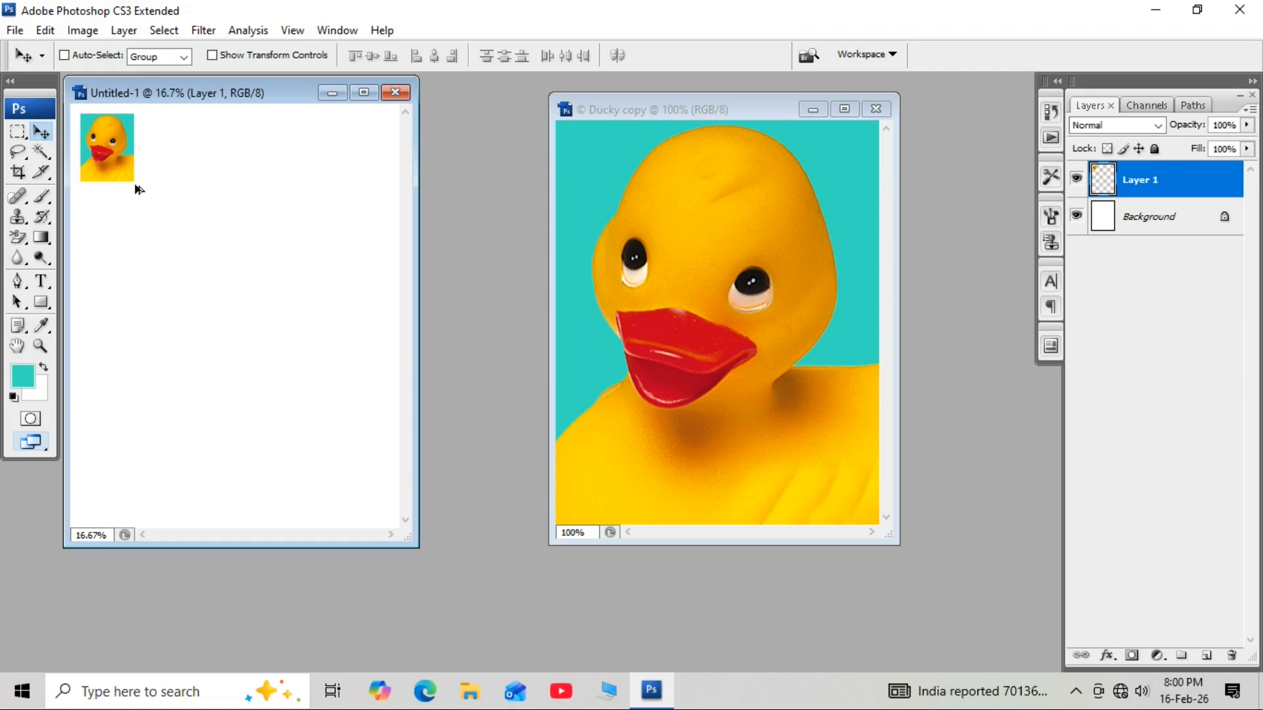
pyautogui.moveTo(1152, 194); pyautogui.dragTo(1232, 655)
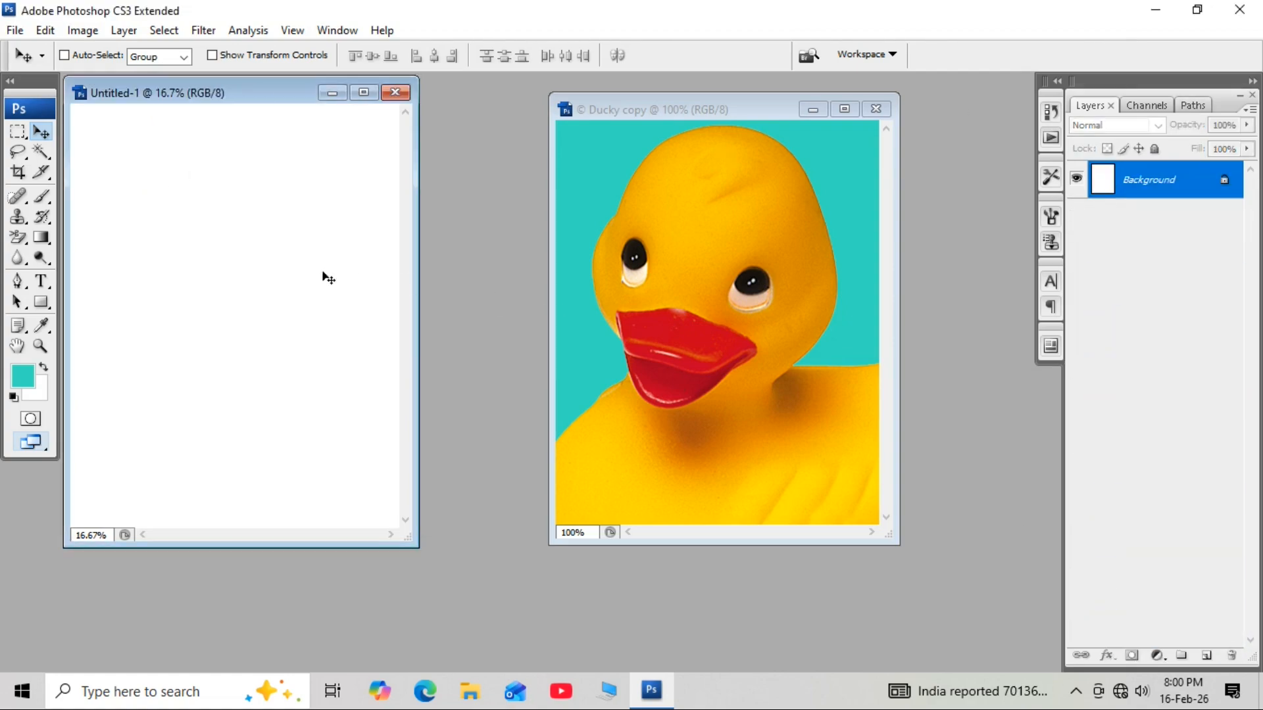
# Undo the teal fill and the crop on Ducky copy to restore the full duck image
pyautogui.click(673, 122)
pyautogui.hotkey('ctrl', 'alt', 'z')
pyautogui.hotkey('ctrl', 'alt', 'z')
pyautogui.hotkey('ctrl', 'alt', 'z')
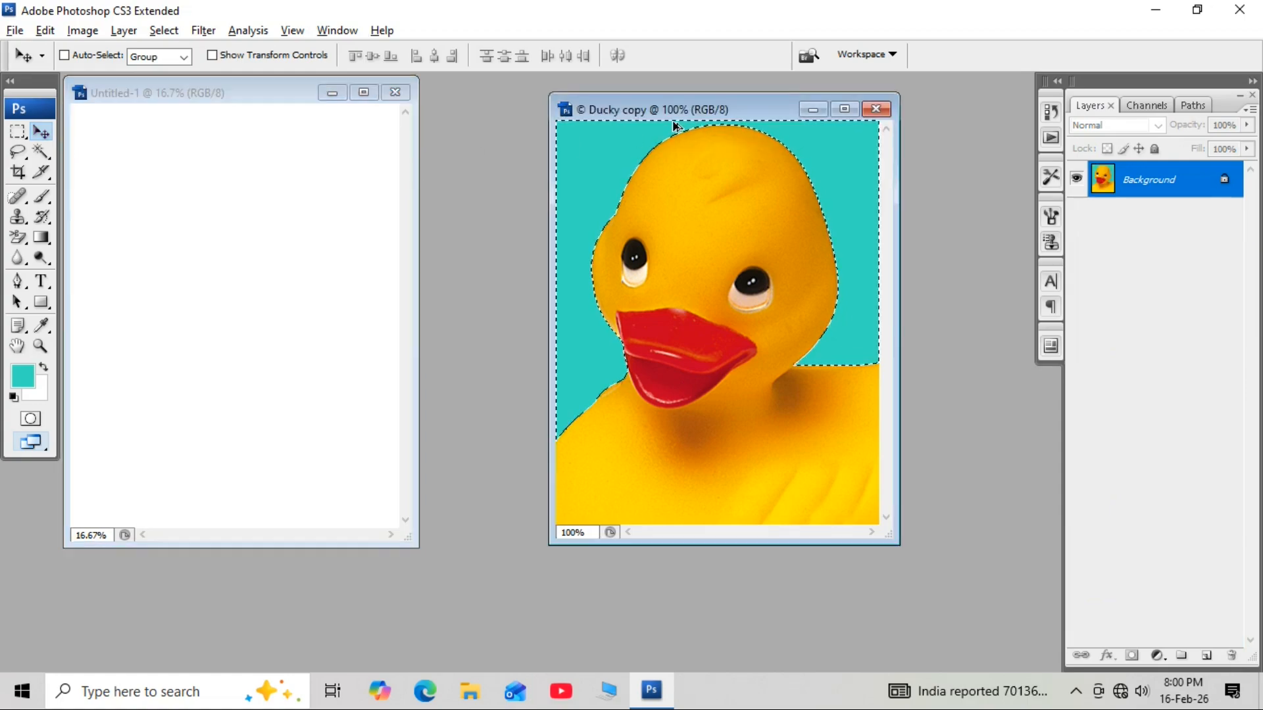
pyautogui.hotkey('ctrl', 'alt', 'z')
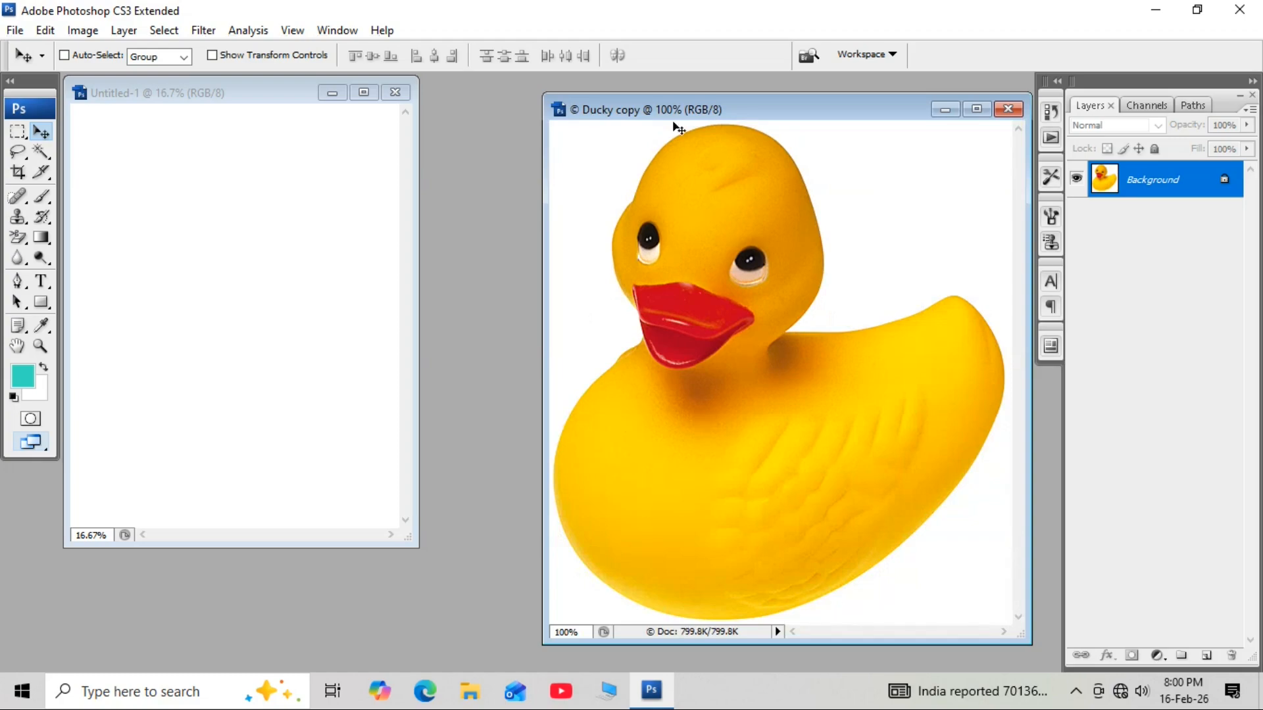
# Crop Ducky copy around the duck's head and upper body to 1 in by 1.093 in at 250 pixels/inch
pyautogui.click(18, 173)
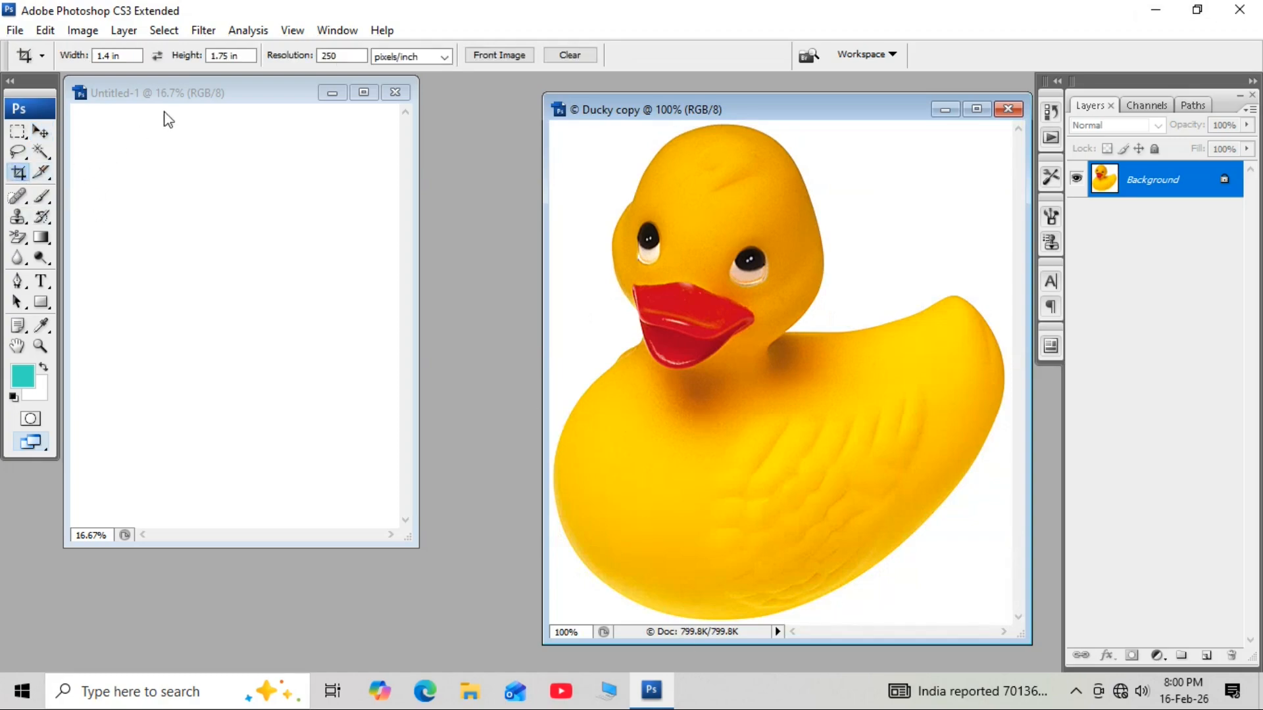
pyautogui.tripleClick(125, 57)
pyautogui.write('1')
pyautogui.press('Tab')
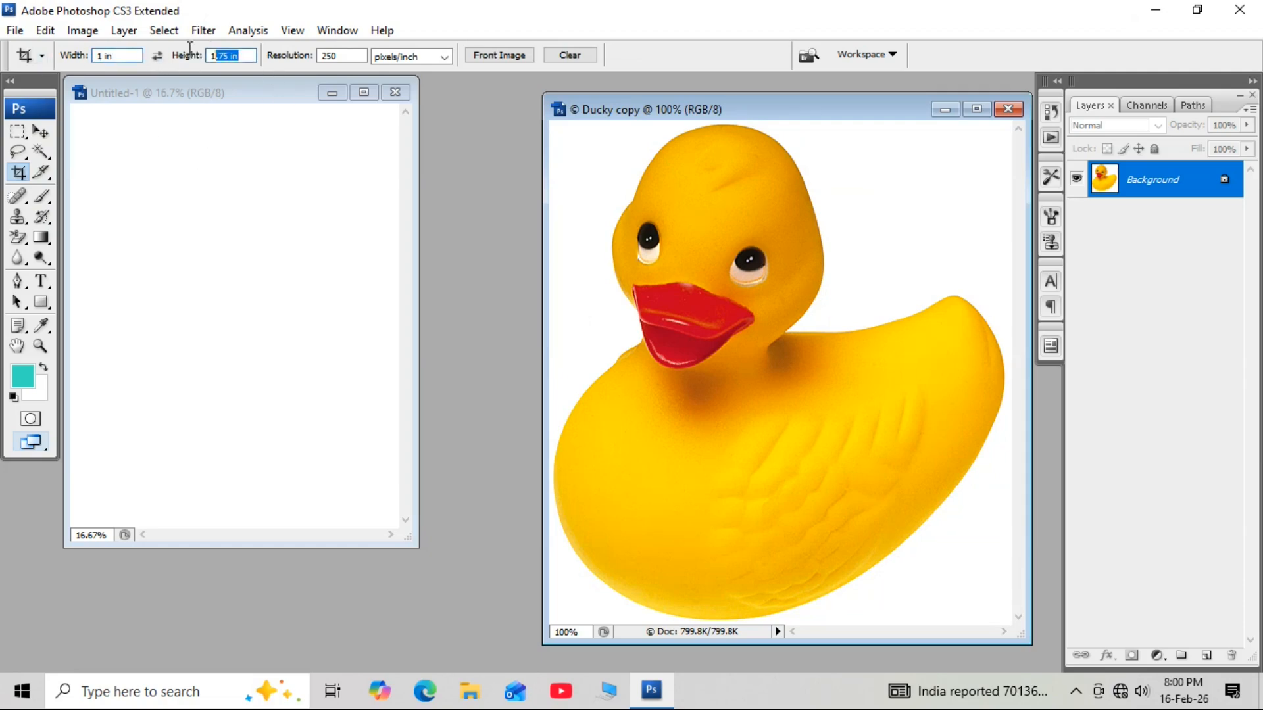
pyautogui.write('1.093 in')
pyautogui.press('Tab')
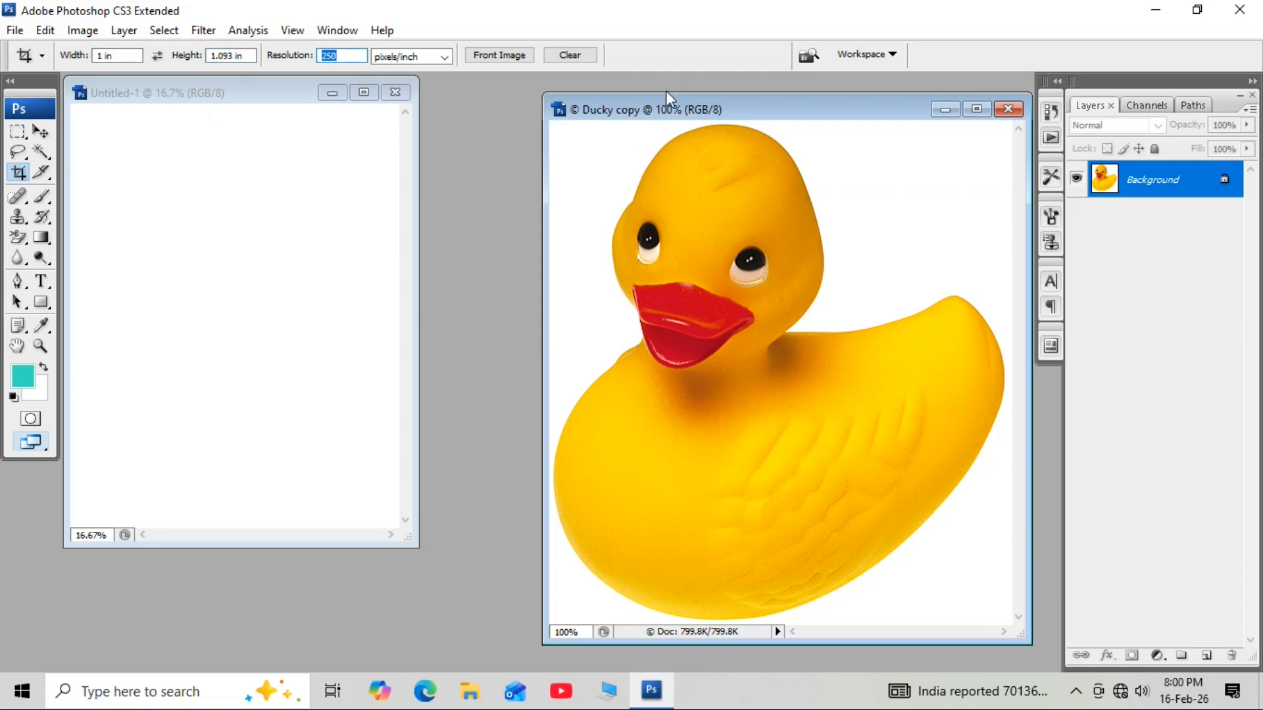
pyautogui.moveTo(577, 129)
pyautogui.mouseDown()
pyautogui.moveTo(931, 497)
pyautogui.moveTo(886, 464)
pyautogui.mouseUp()
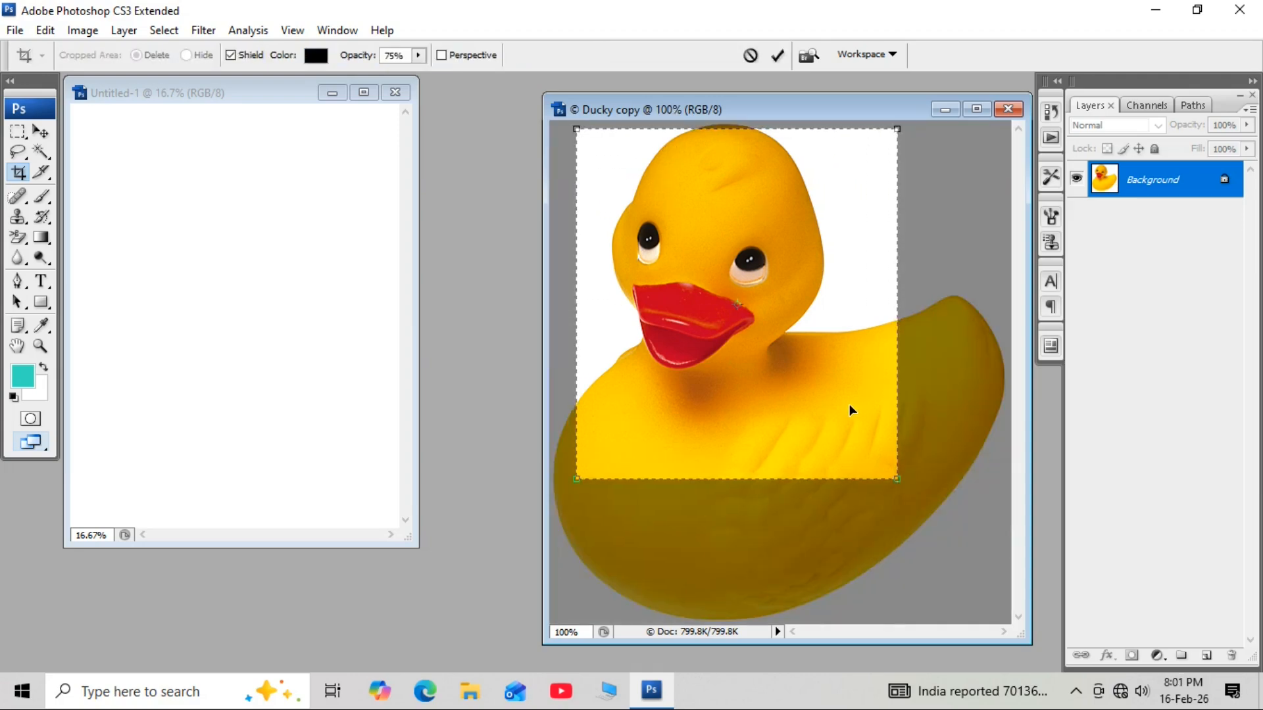
pyautogui.moveTo(846, 392); pyautogui.dragTo(846, 374)
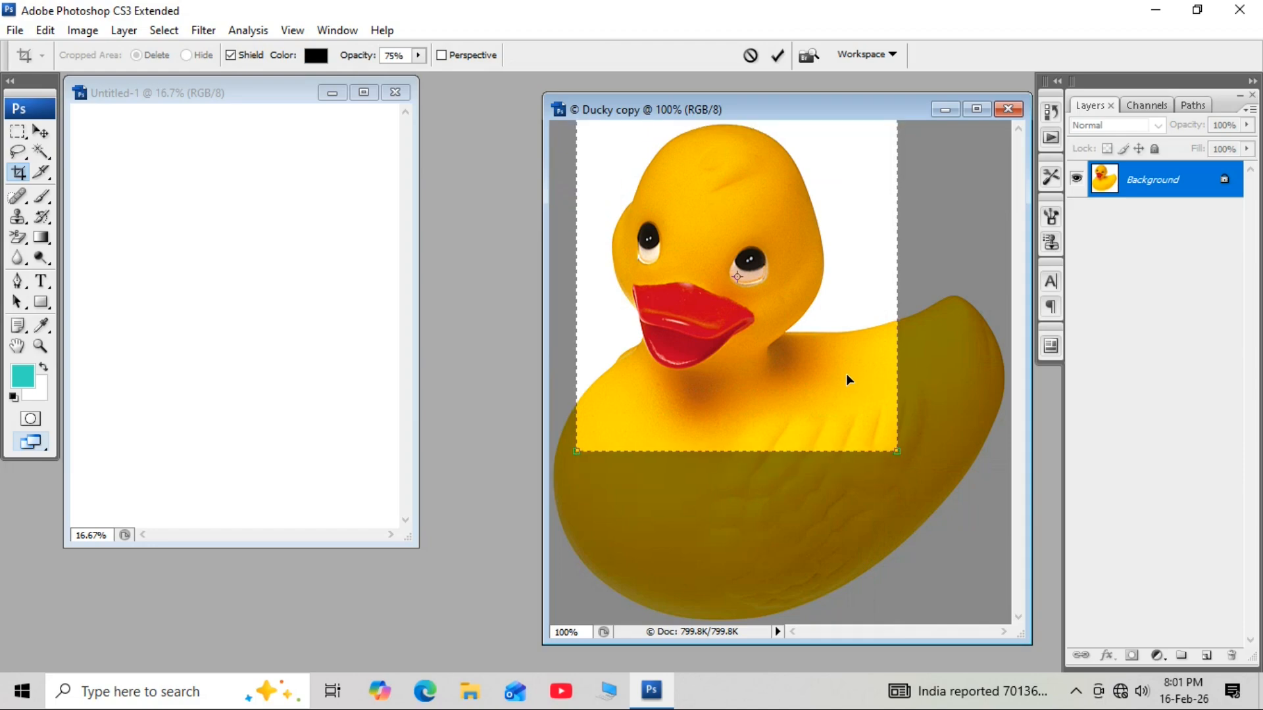
pyautogui.press('Return')
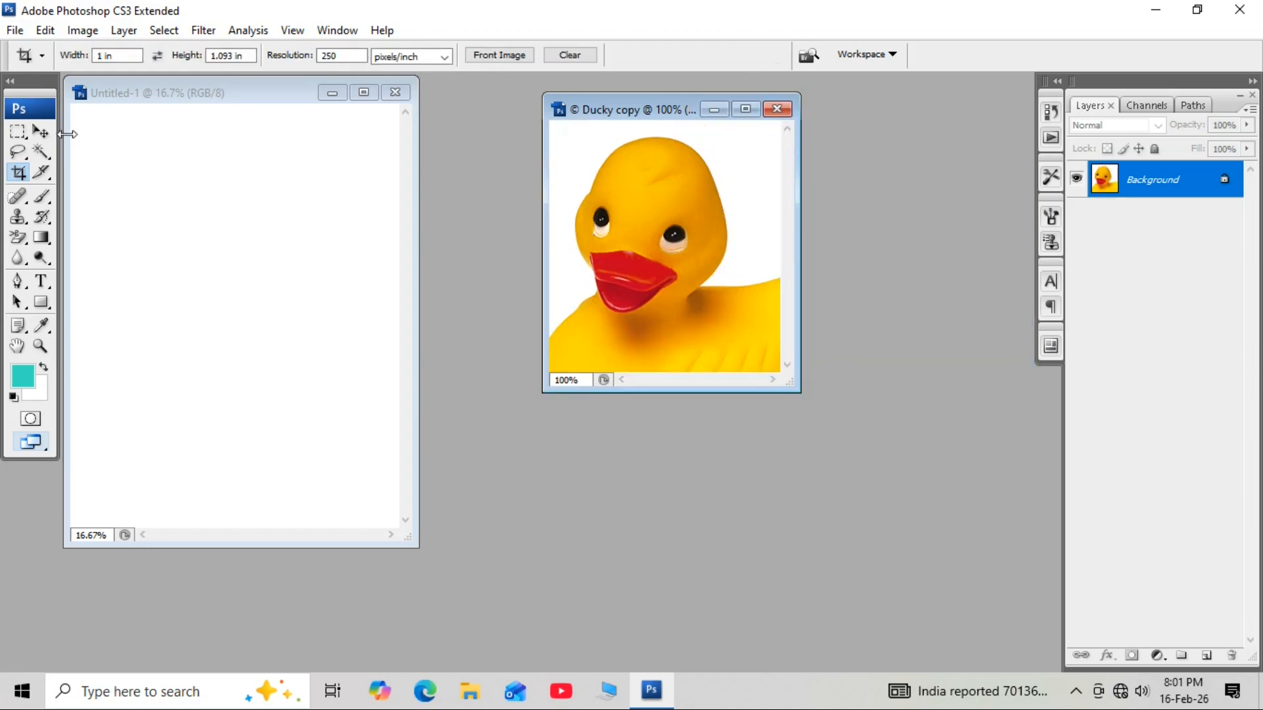
# Select the white background around the newly cropped duck with the Magic Wand and fill it with the teal foreground color
pyautogui.click(41, 152)
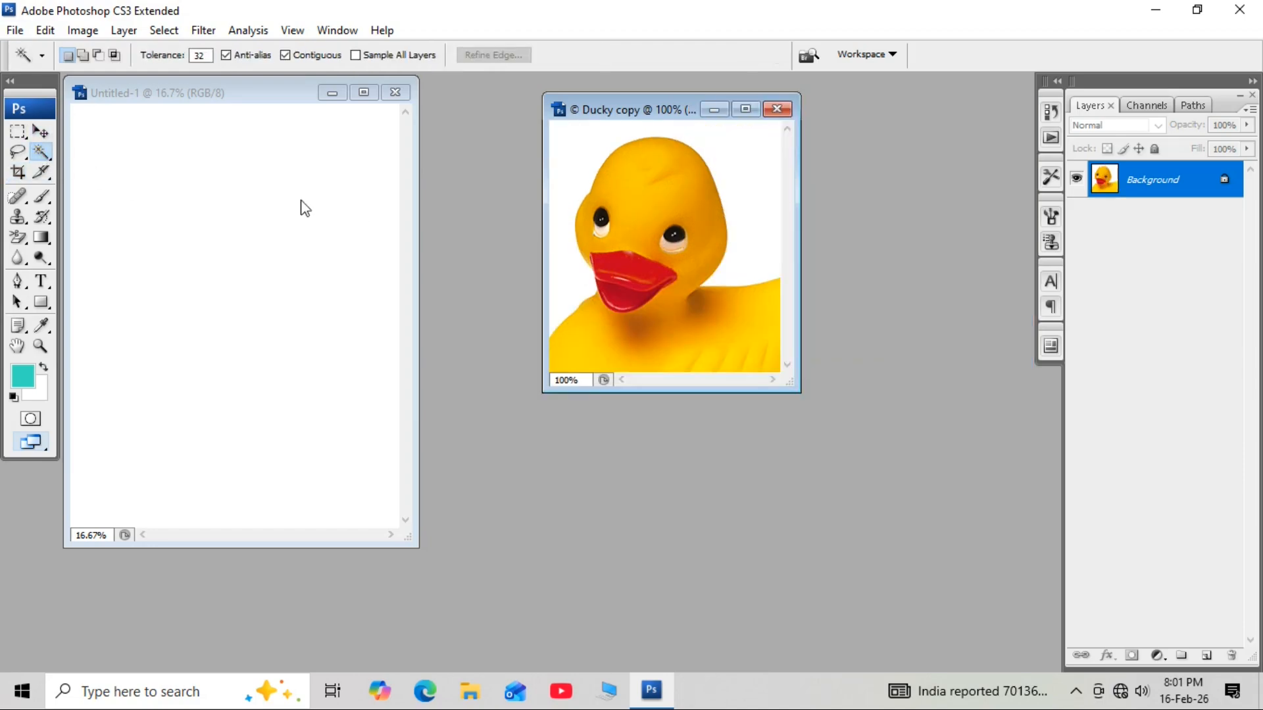
pyautogui.click(600, 154)
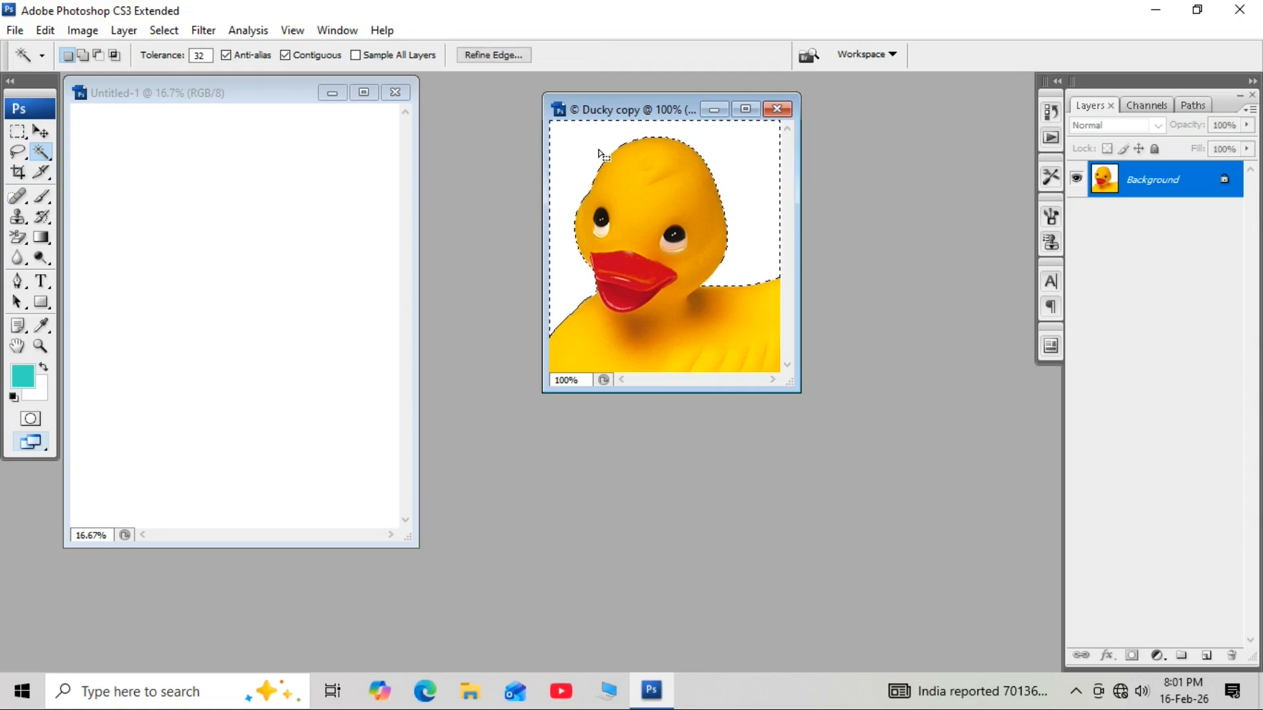
pyautogui.press('alt')
pyautogui.hotkey('alt', 'BackSpace')
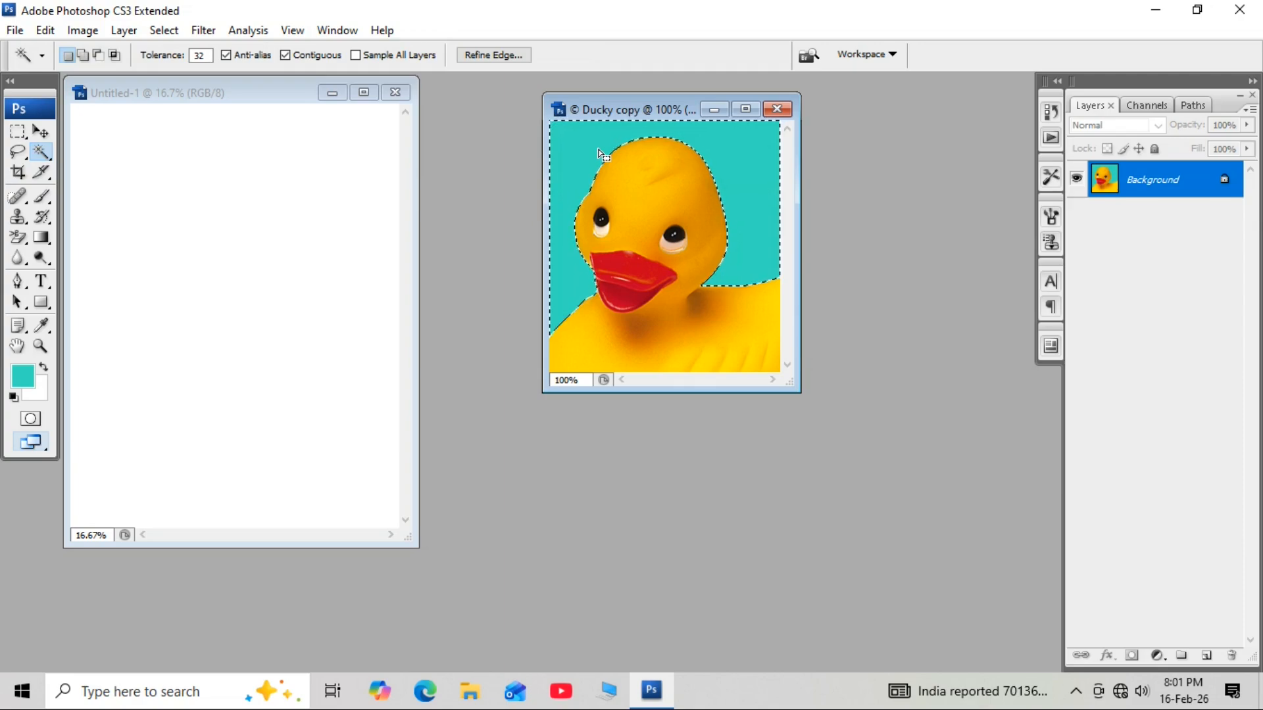
# Deselect the teal background and copy the cropped duck into the upper-left corner of the blank Letter page
pyautogui.hotkey('ctrl', 'd')
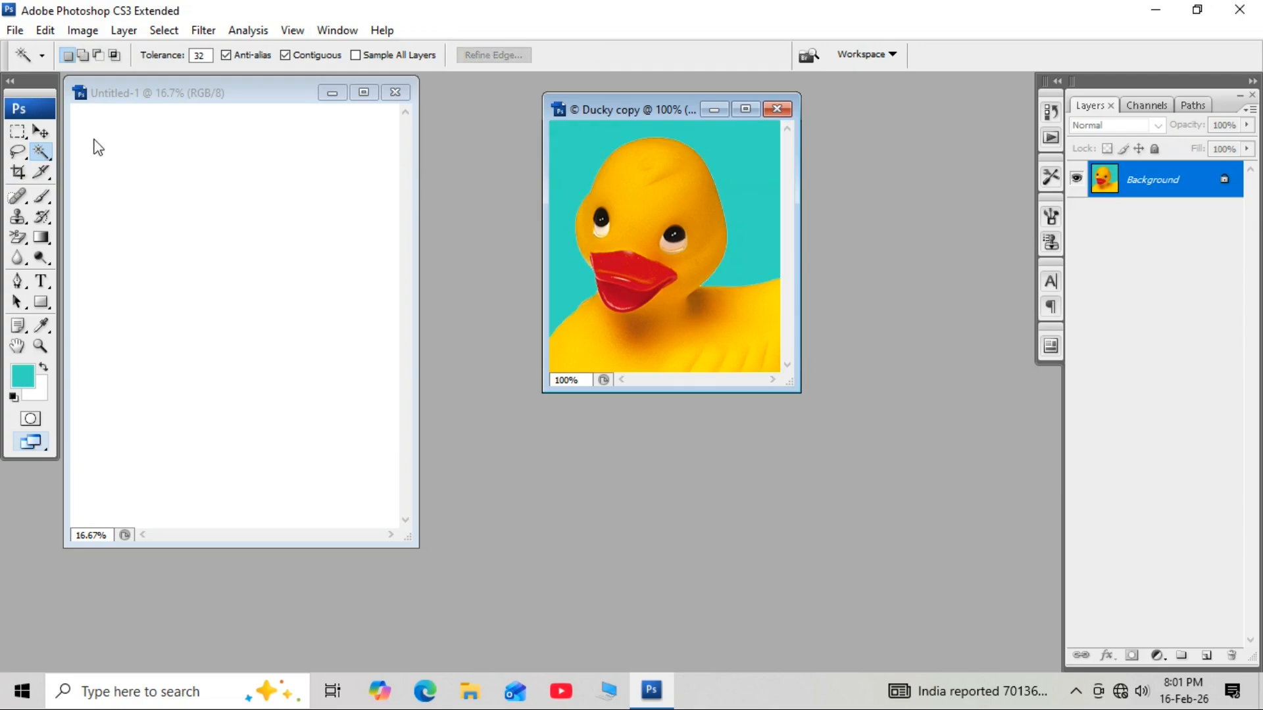
pyautogui.click(42, 132)
pyautogui.moveTo(637, 183); pyautogui.dragTo(195, 215)
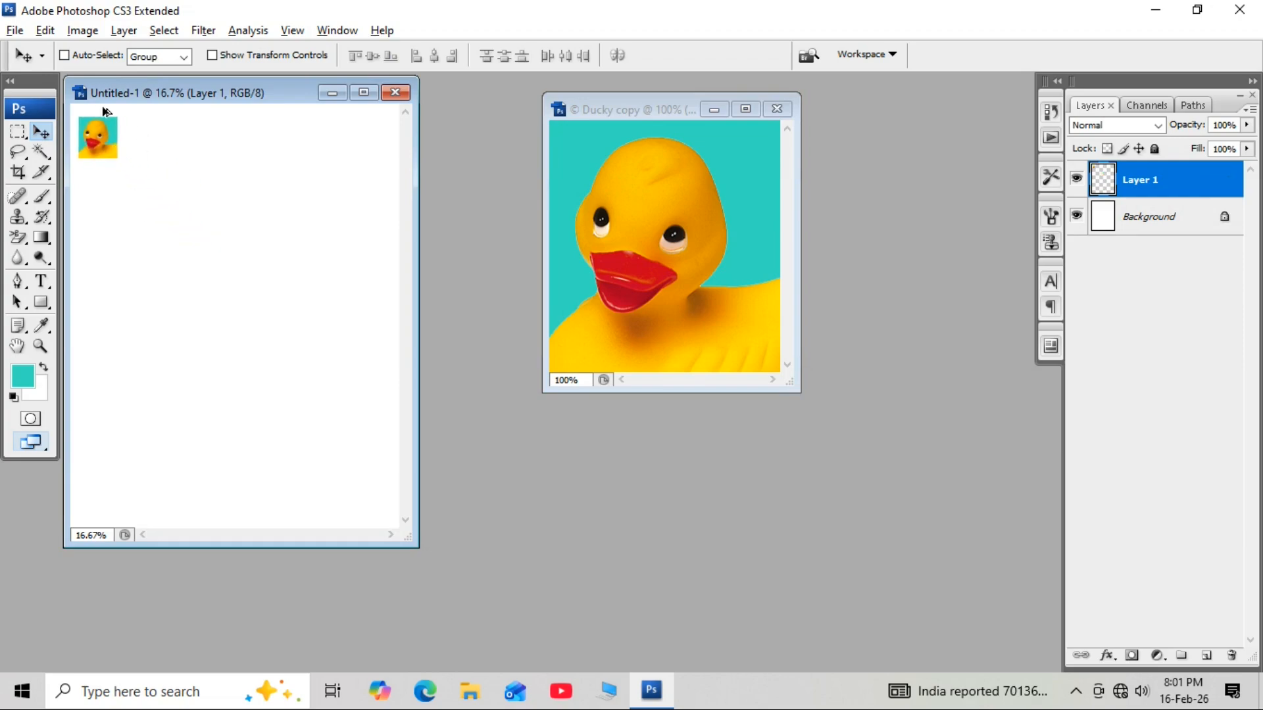
# Duplicate the duck five times across the page to form a row of six and merge the copies into one layer
pyautogui.moveTo(96, 134); pyautogui.dragTo(322, 150)
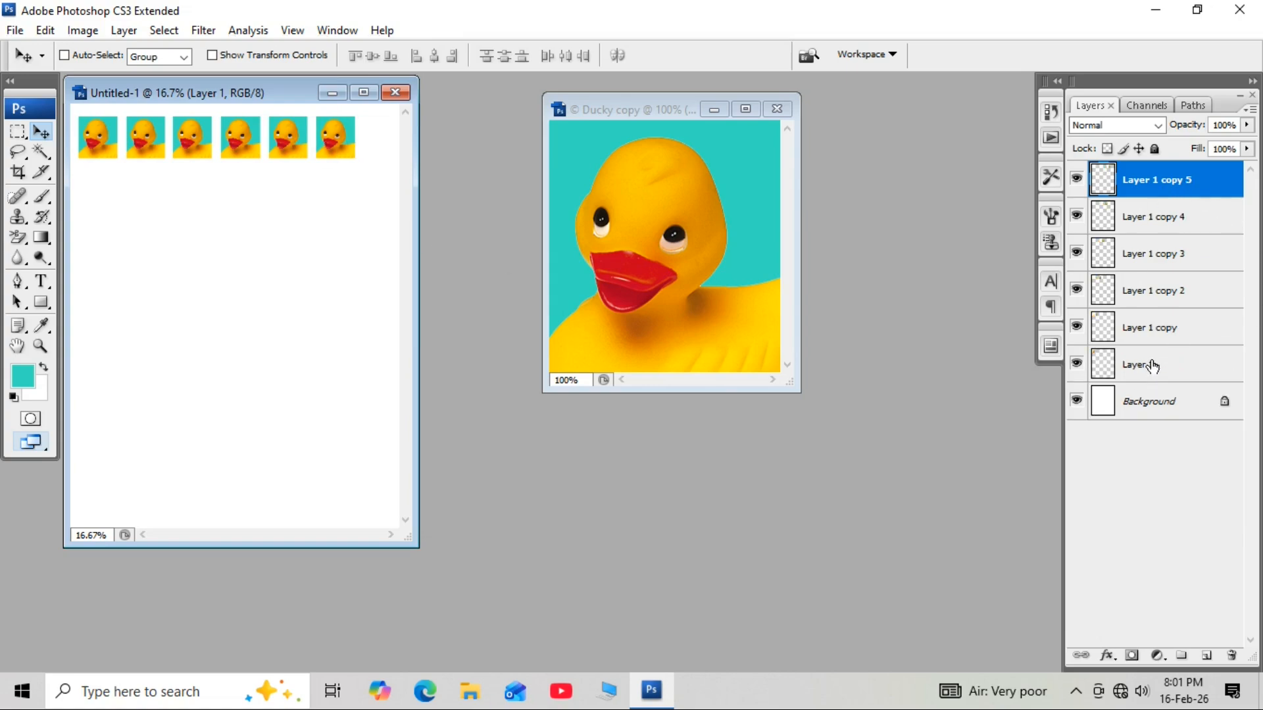
pyautogui.hotkey('ctrl', 'e')
pyautogui.hotkey('ctrl', 'e')
pyautogui.hotkey('ctrl', 'e')
pyautogui.hotkey('ctrl', 'e')
pyautogui.hotkey('ctrl', 'e')
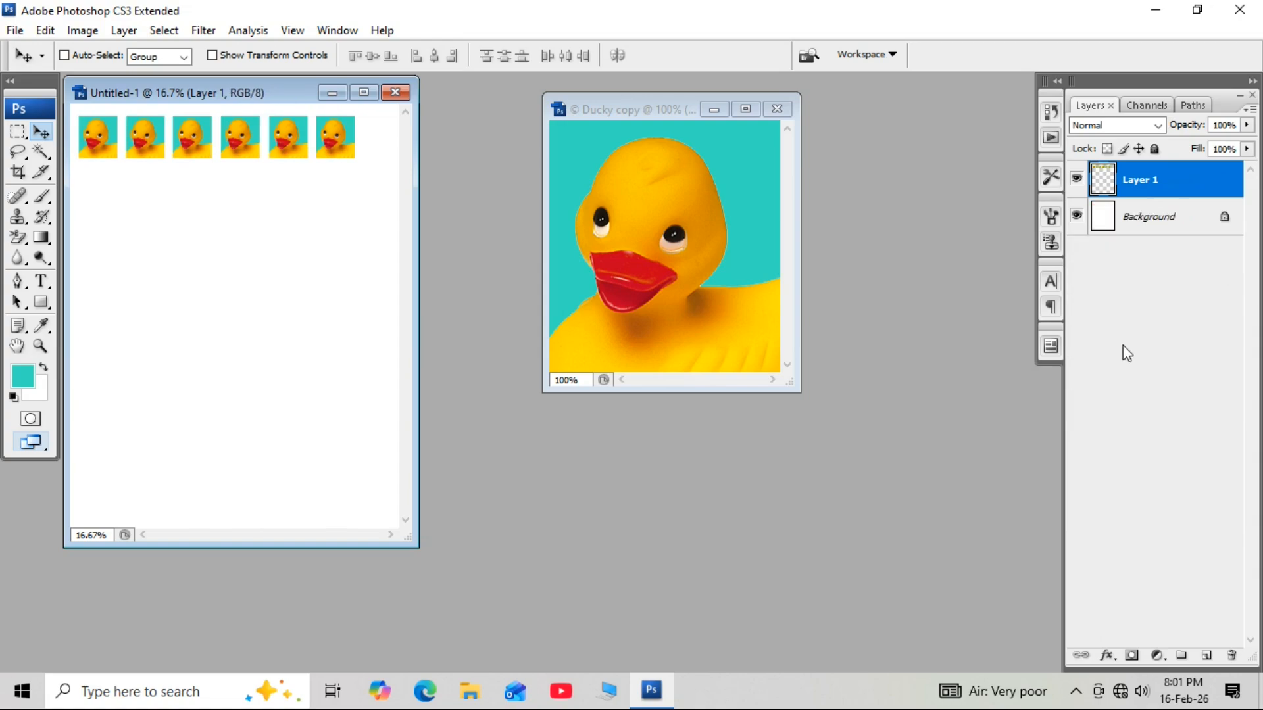
# Duplicate the row of ducks four times down the page to form five rows and merge them into one layer
pyautogui.moveTo(289, 136); pyautogui.dragTo(265, 342)
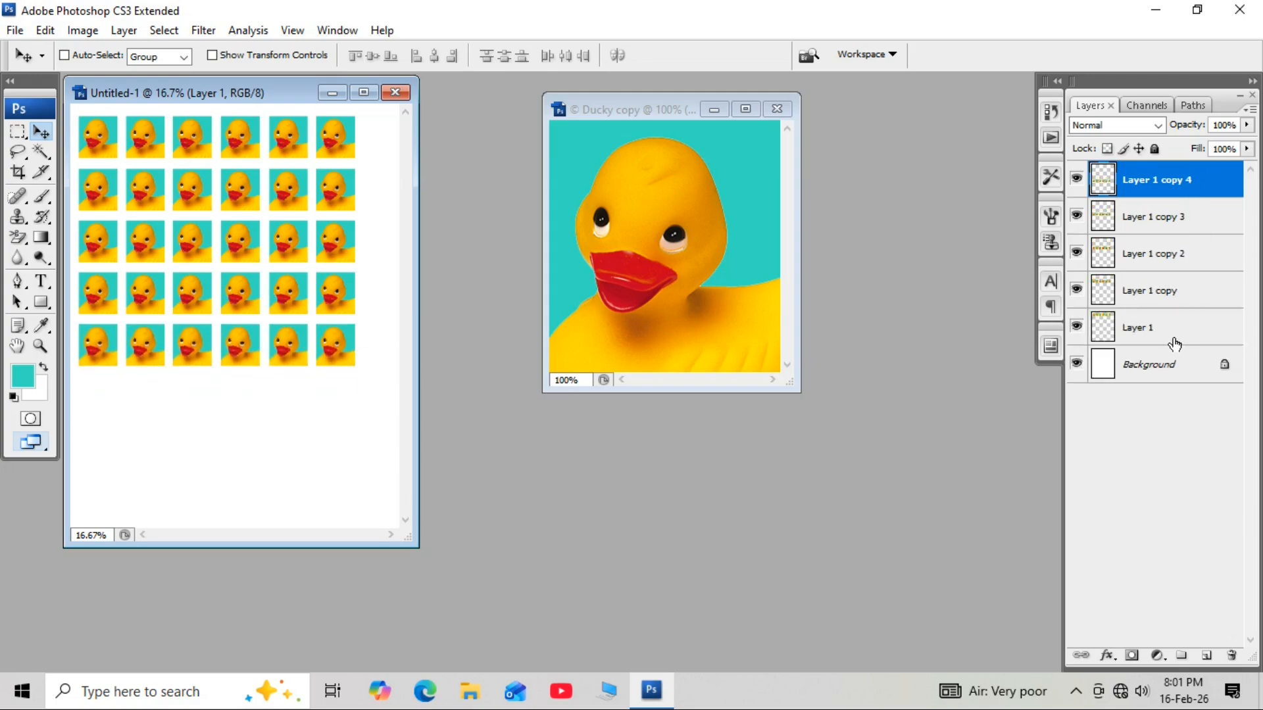
pyautogui.hotkey('ctrl', 'e')
pyautogui.hotkey('ctrl', 'e')
pyautogui.hotkey('ctrl', 'e')
pyautogui.hotkey('ctrl', 'e')
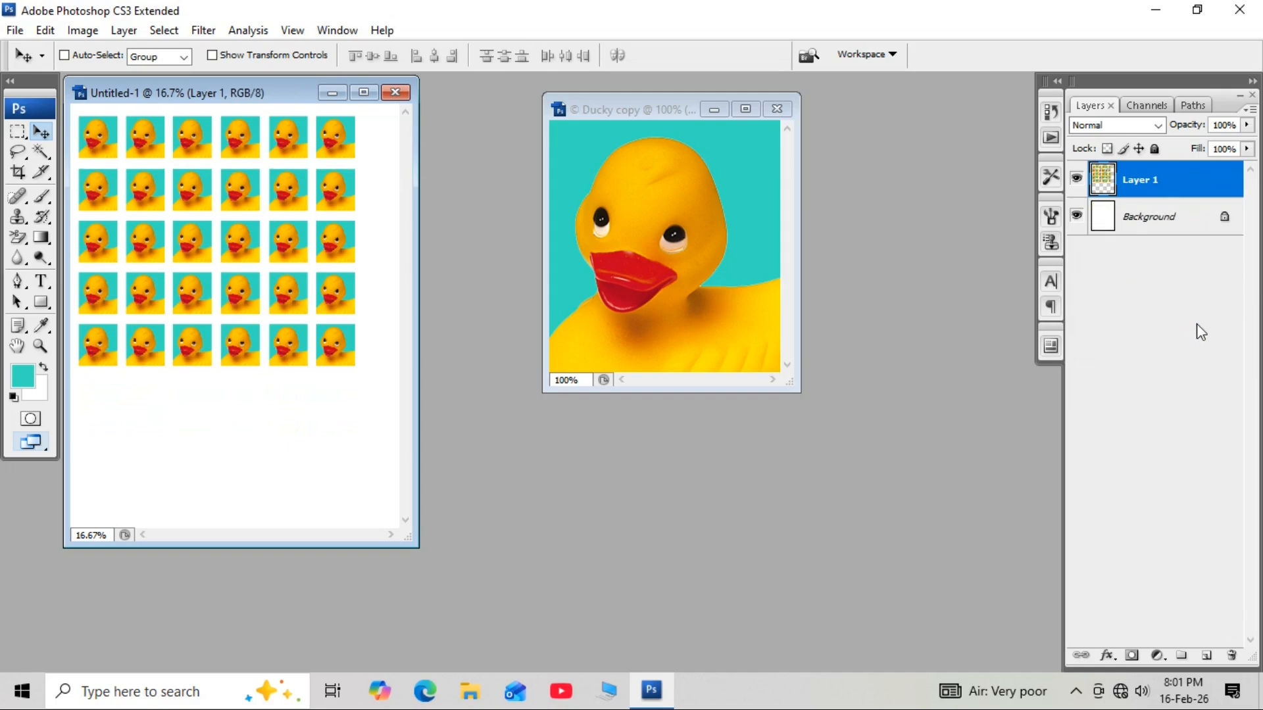
# Nudge the duck grid slightly down and to the right on the page and merge it into the Background layer
pyautogui.hotkey('shift', 'Down')
pyautogui.hotkey('shift', 'Down')
pyautogui.hotkey('shift', 'Down')
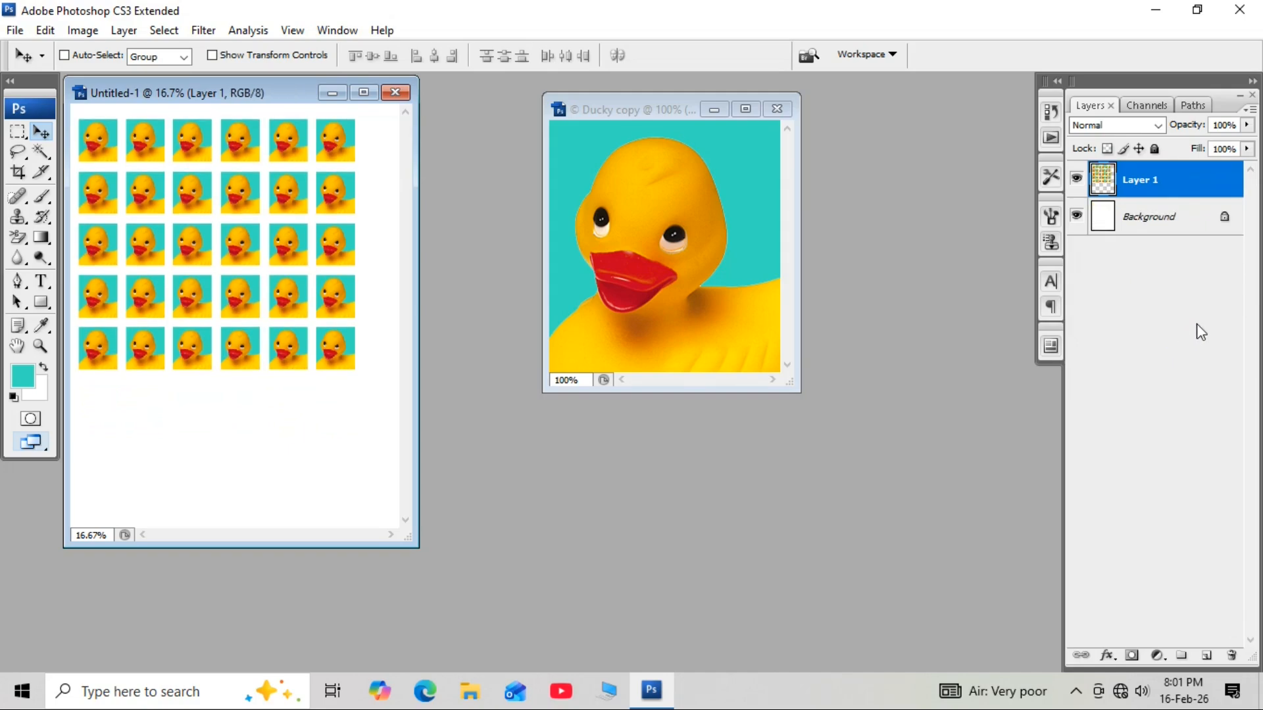
pyautogui.hotkey('shift', 'Right')
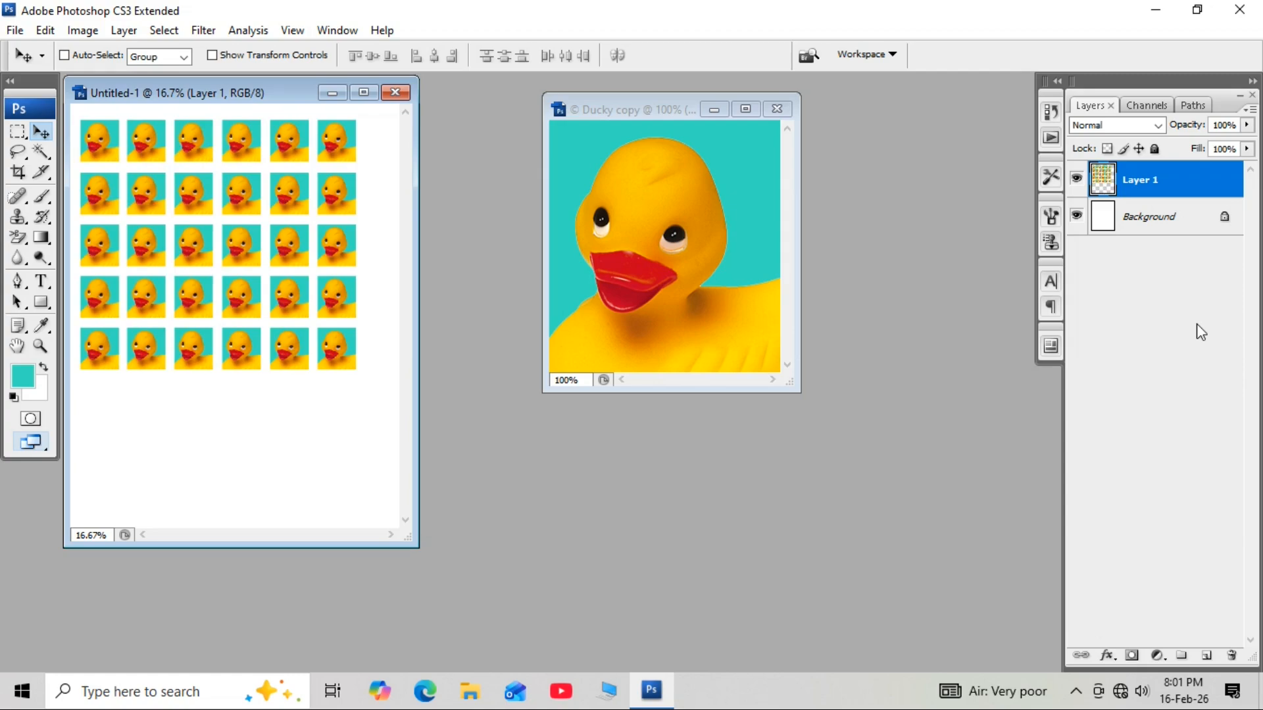
pyautogui.hotkey('ctrl', 'e')
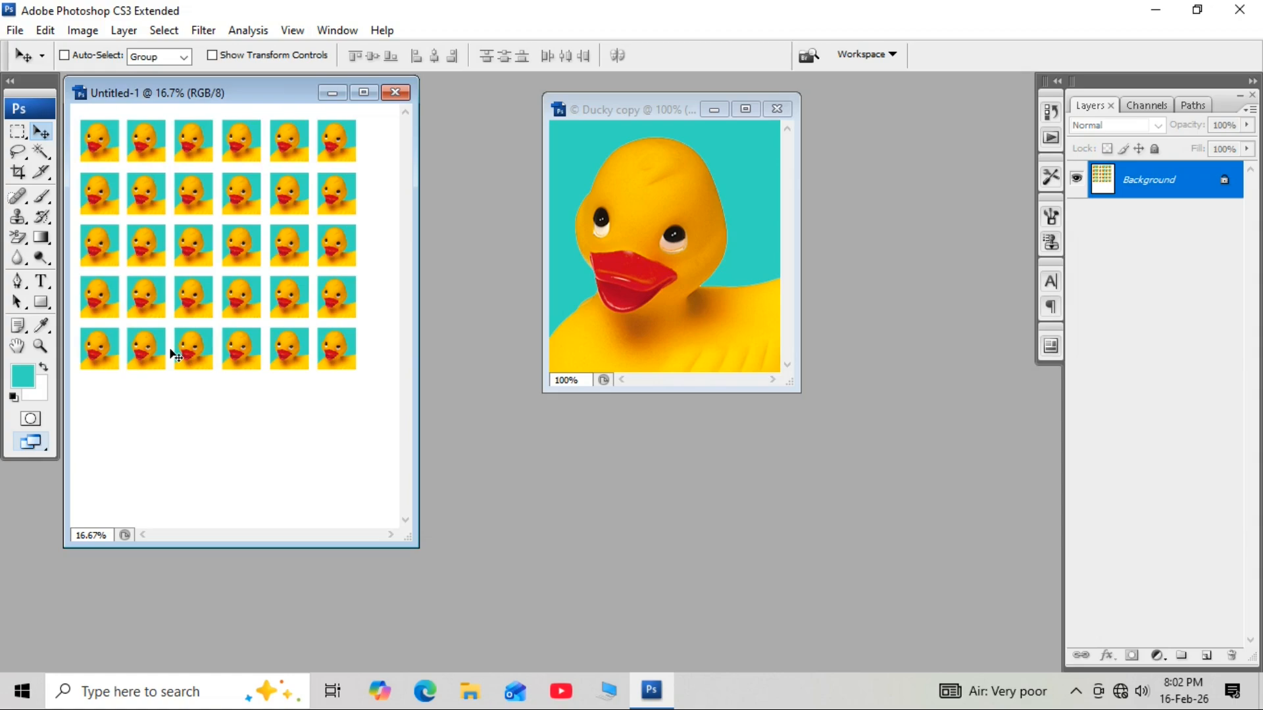
# Preview the duck sheet in the Print dialog and close it without printing
pyautogui.hotkey('ctrl', 'p')
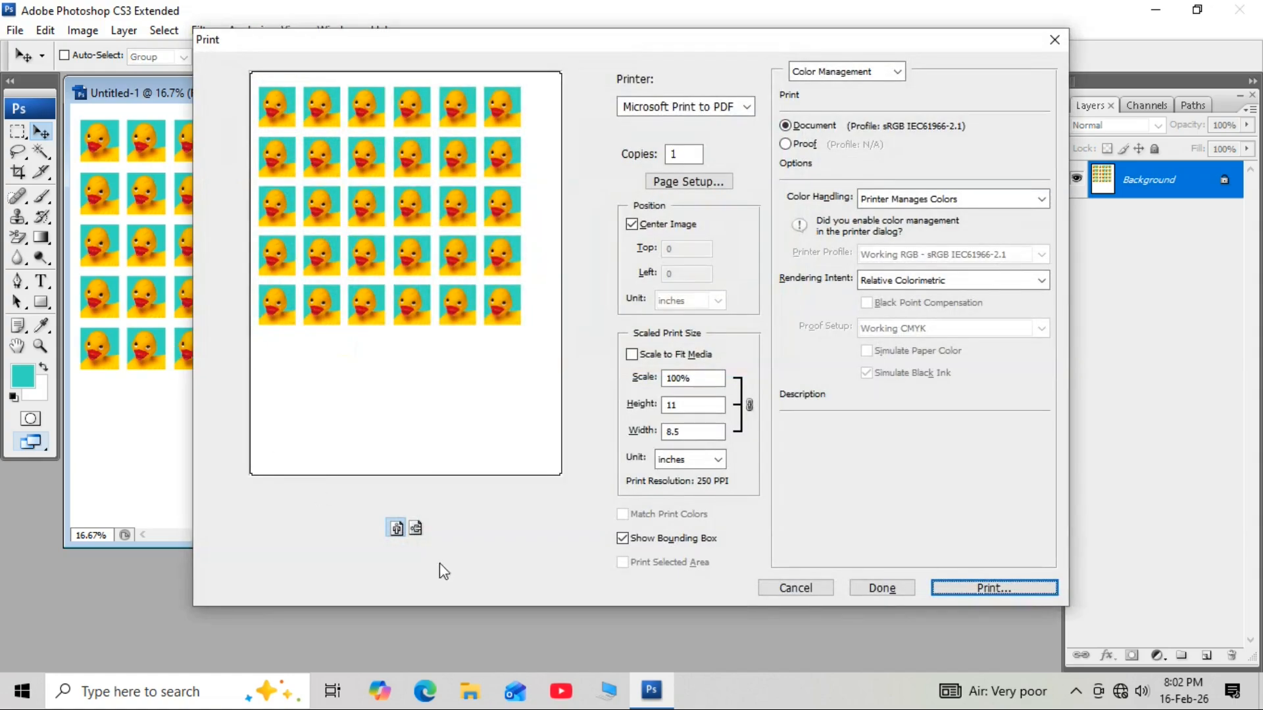
pyautogui.click(816, 589)
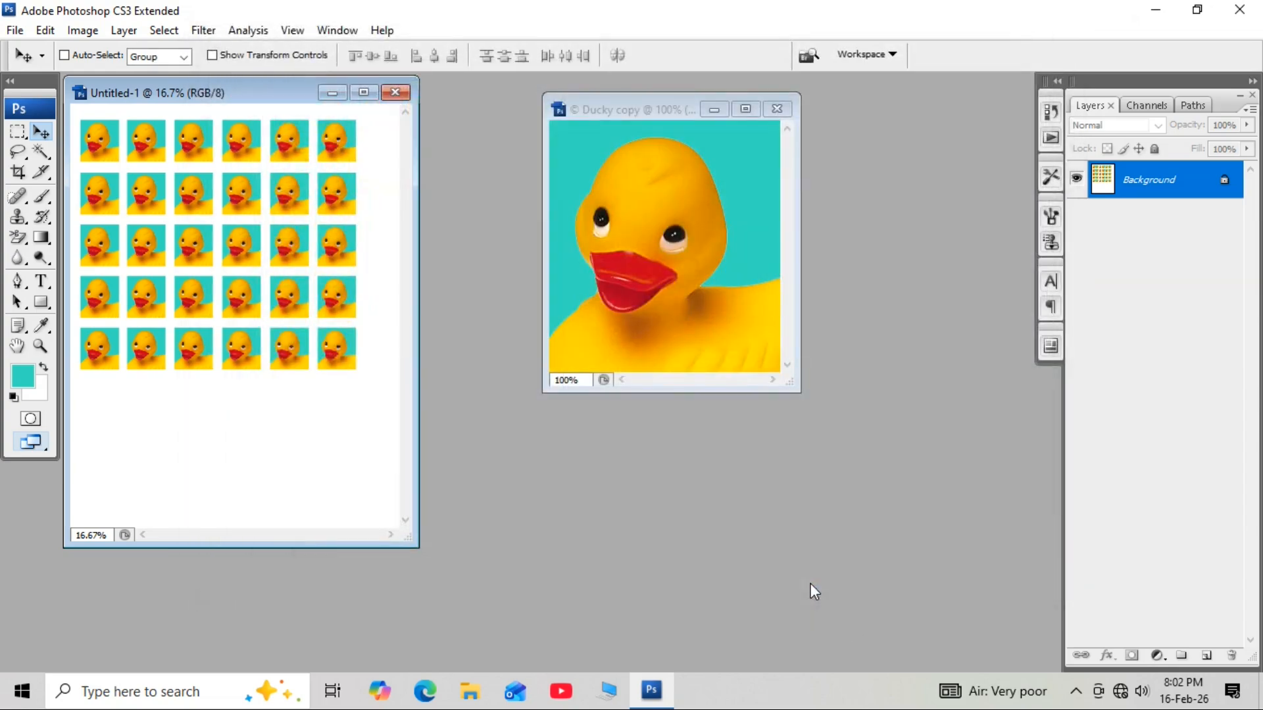